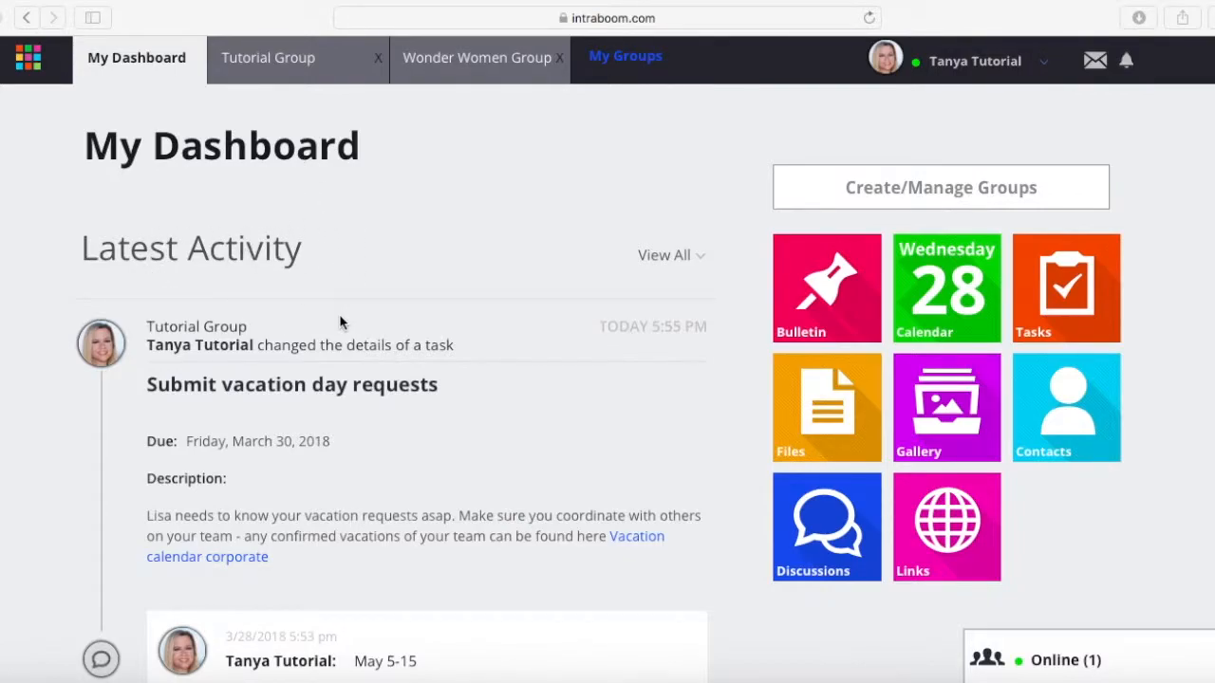
Step: Browse the Latest Activity feed on the dashboard to examine recent task, file, event, discussion and gallery updates
scroll(340, 323, "down", 5)
scroll(339, 323, "down", 10)
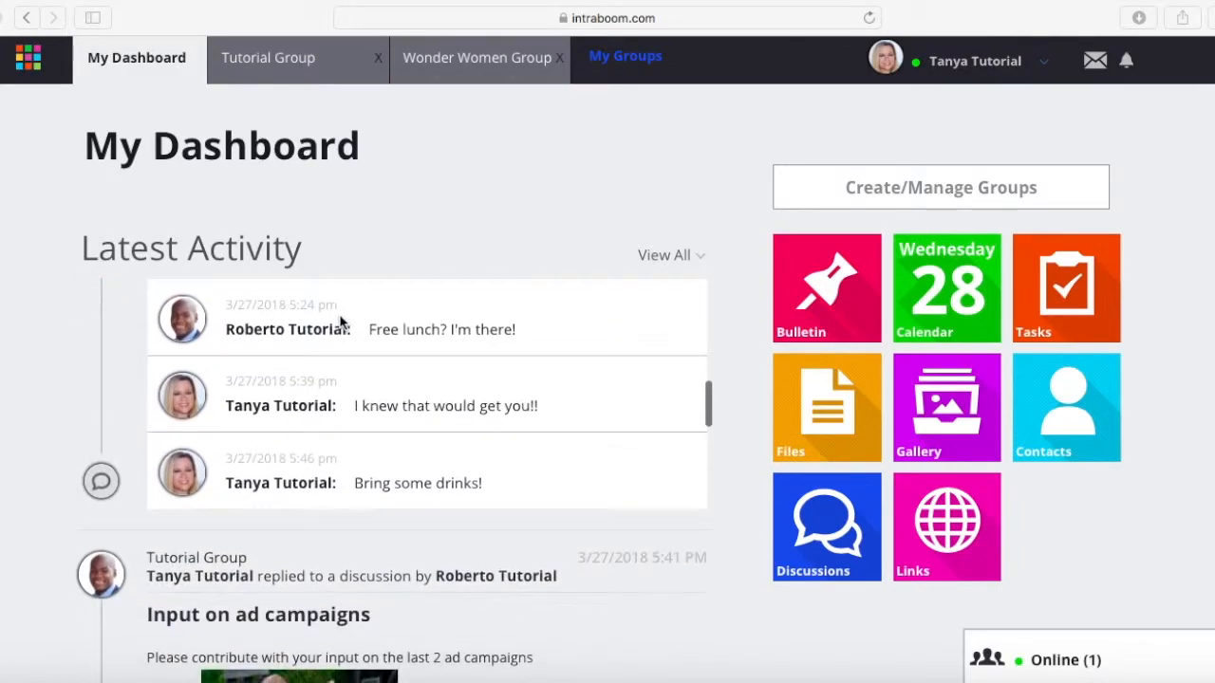
scroll(340, 323, "down", 4)
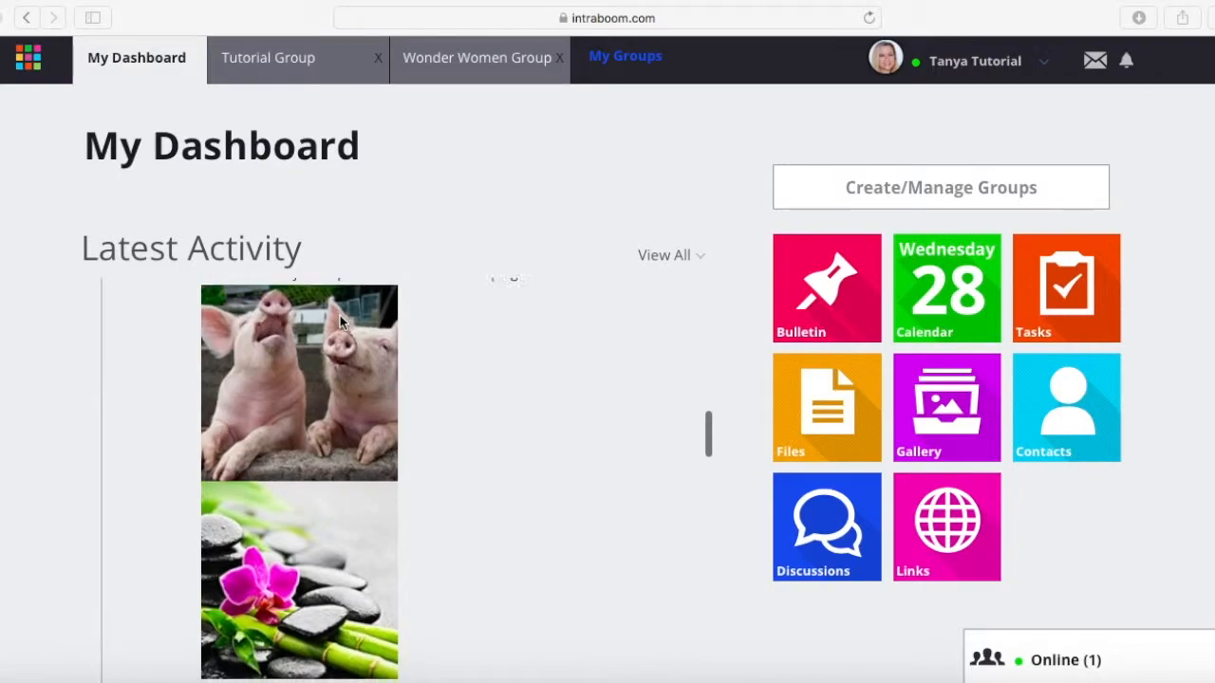
scroll(340, 322, "down", 4)
scroll(340, 322, "down", 3)
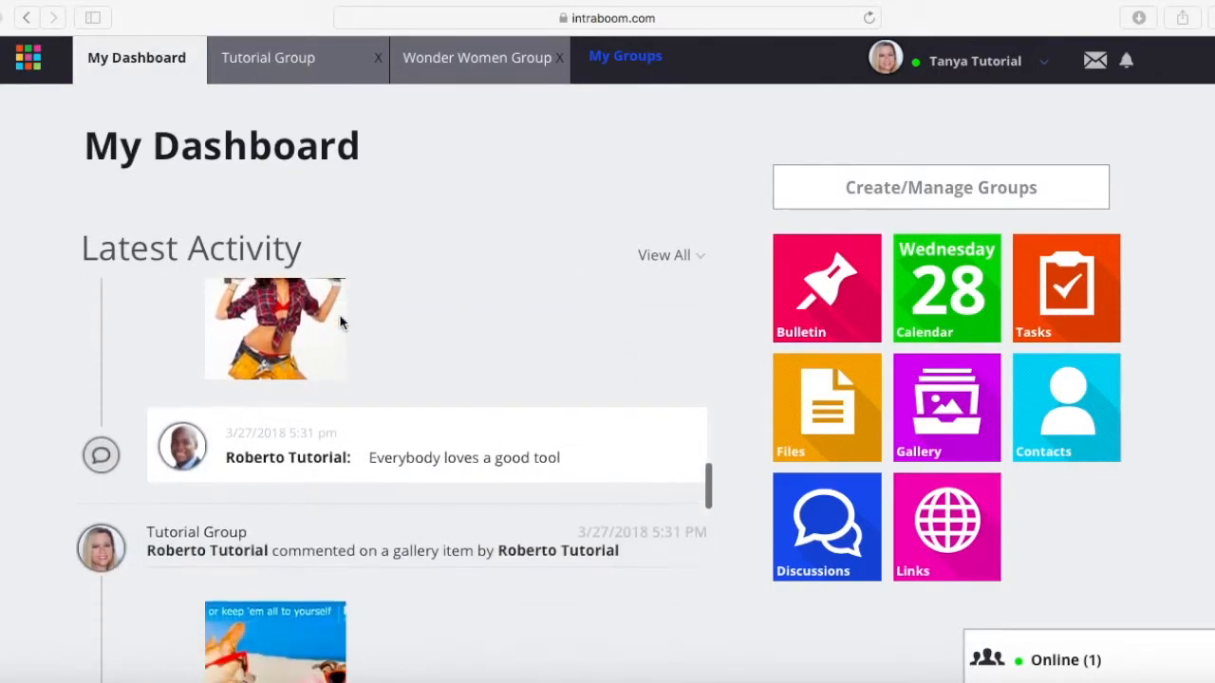
scroll(340, 323, "down", 2)
scroll(339, 323, "down", 5)
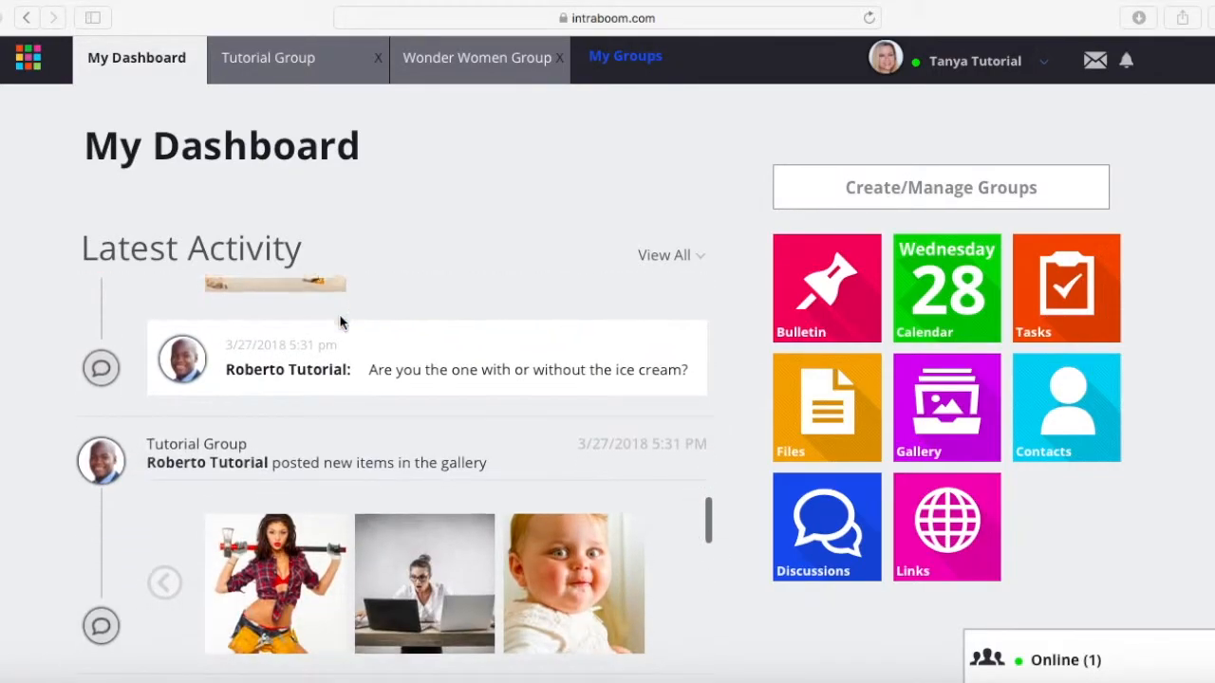
scroll(340, 322, "up", 5)
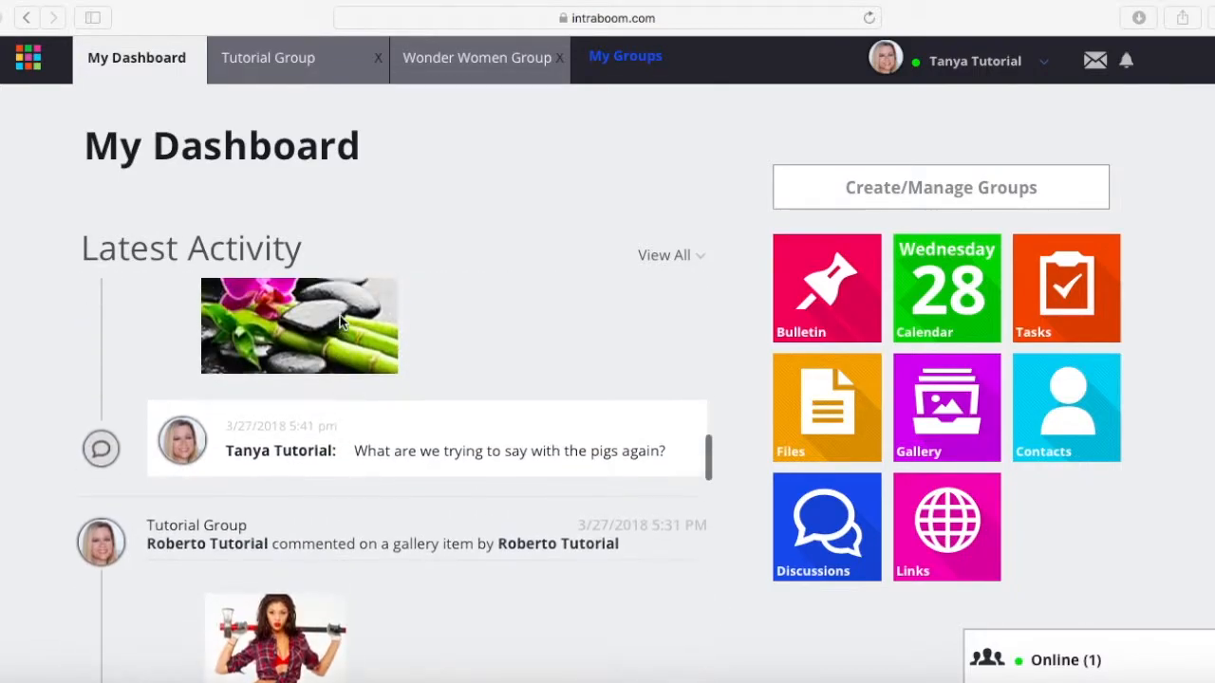
scroll(340, 315, "up", 10)
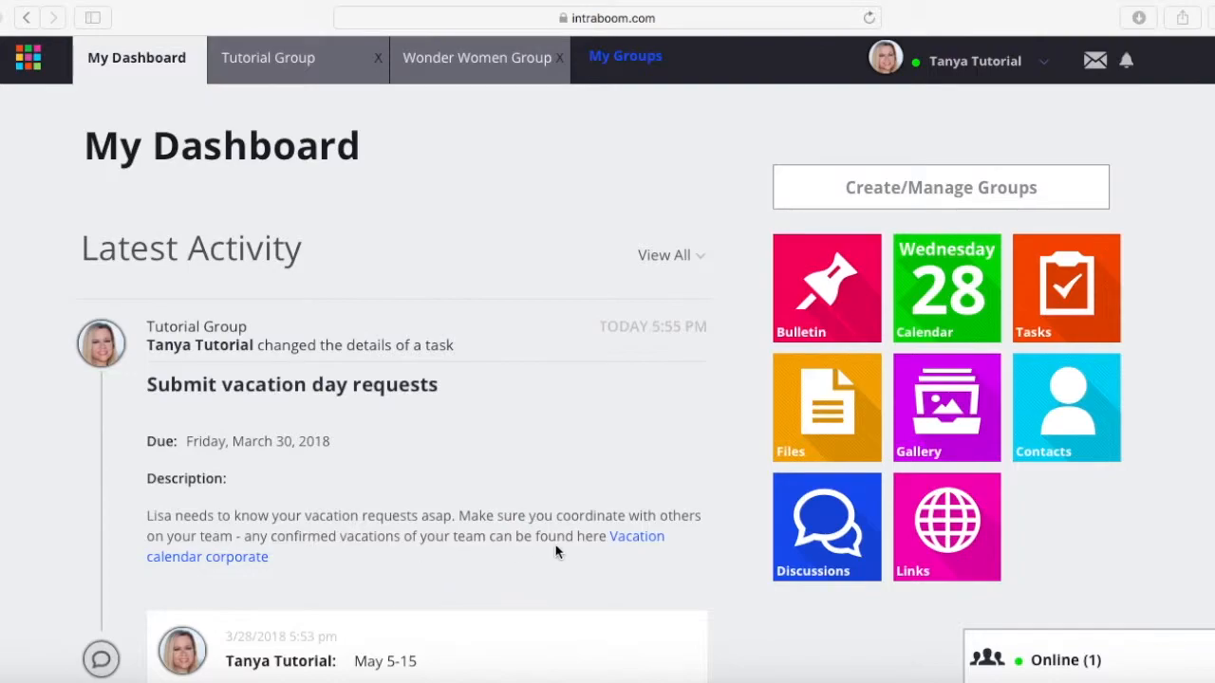
scroll(545, 548, "down", 5)
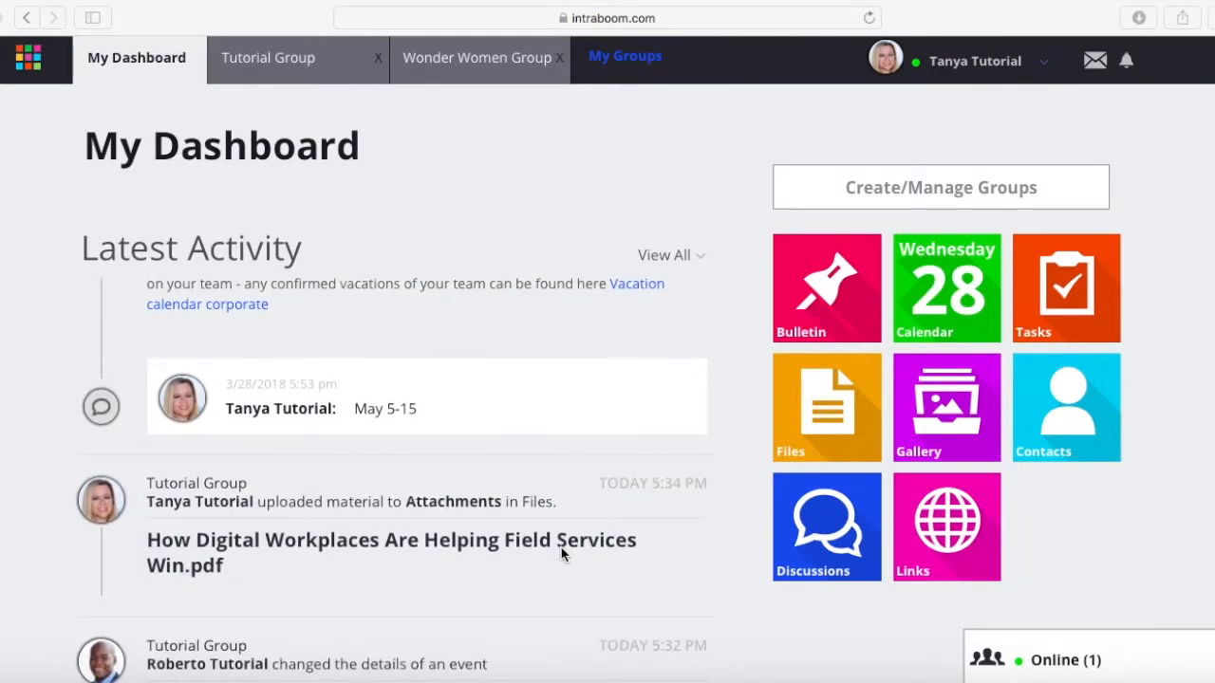
scroll(561, 554, "down", 5)
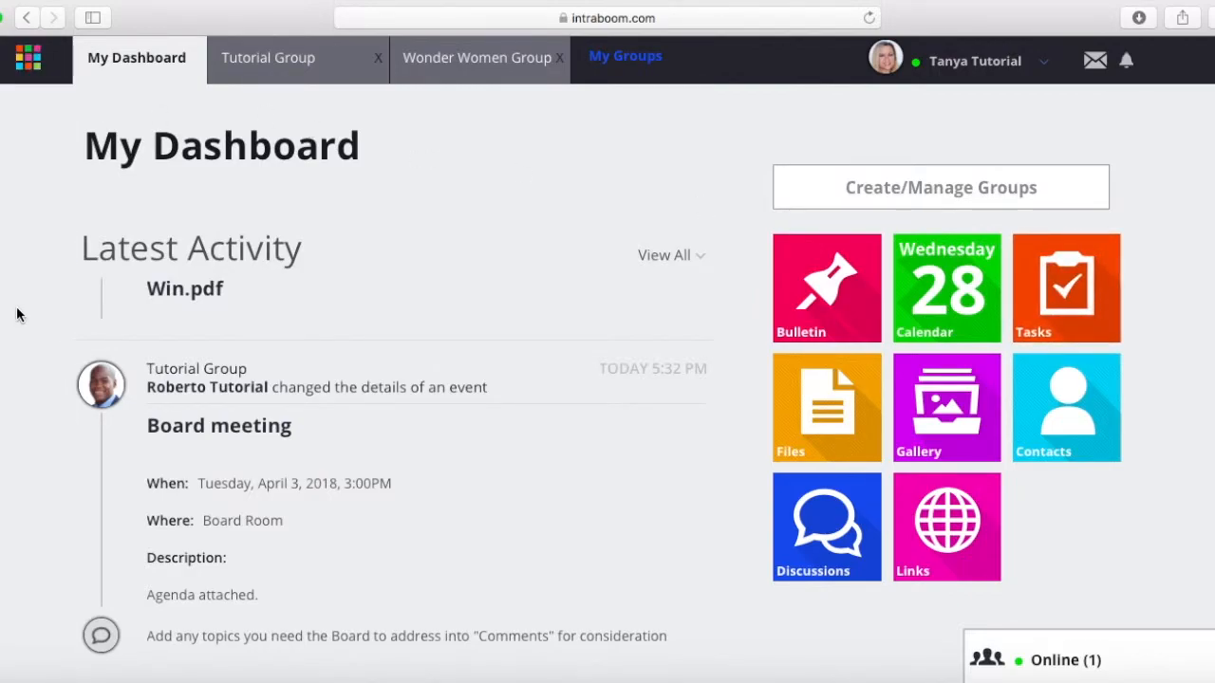
Step: Open the task list and review the details of the "Submit vacation day requests" task
left_click(1084, 311)
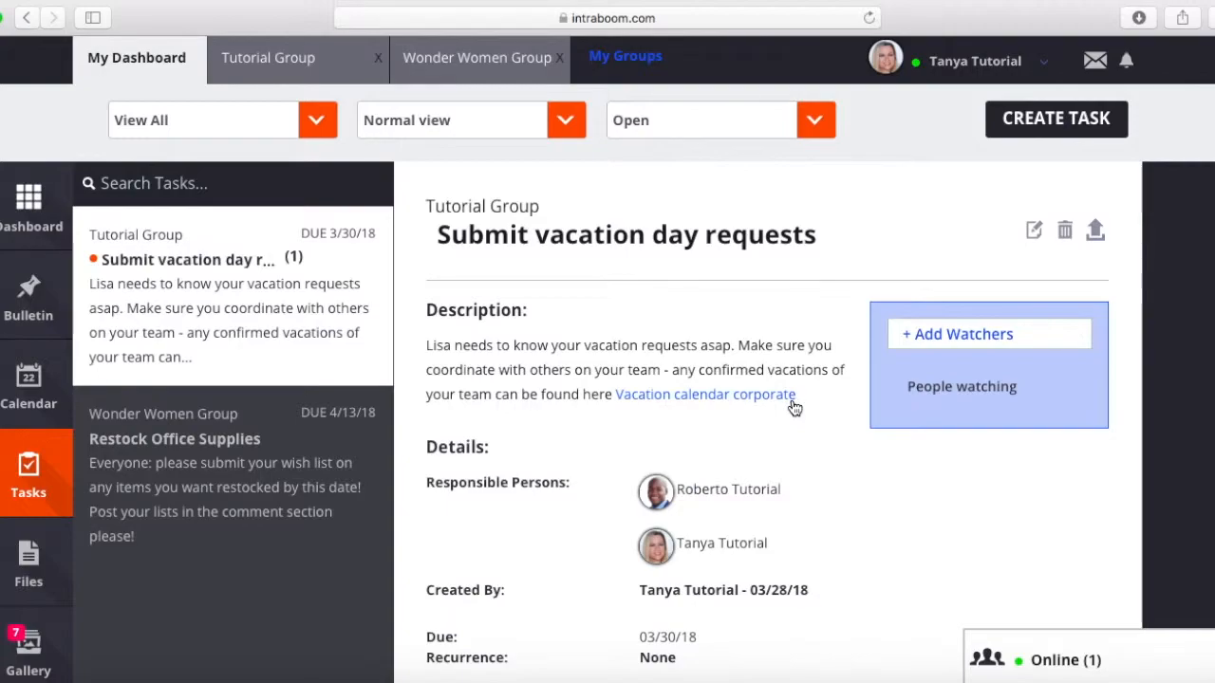
scroll(679, 432, "down", 3)
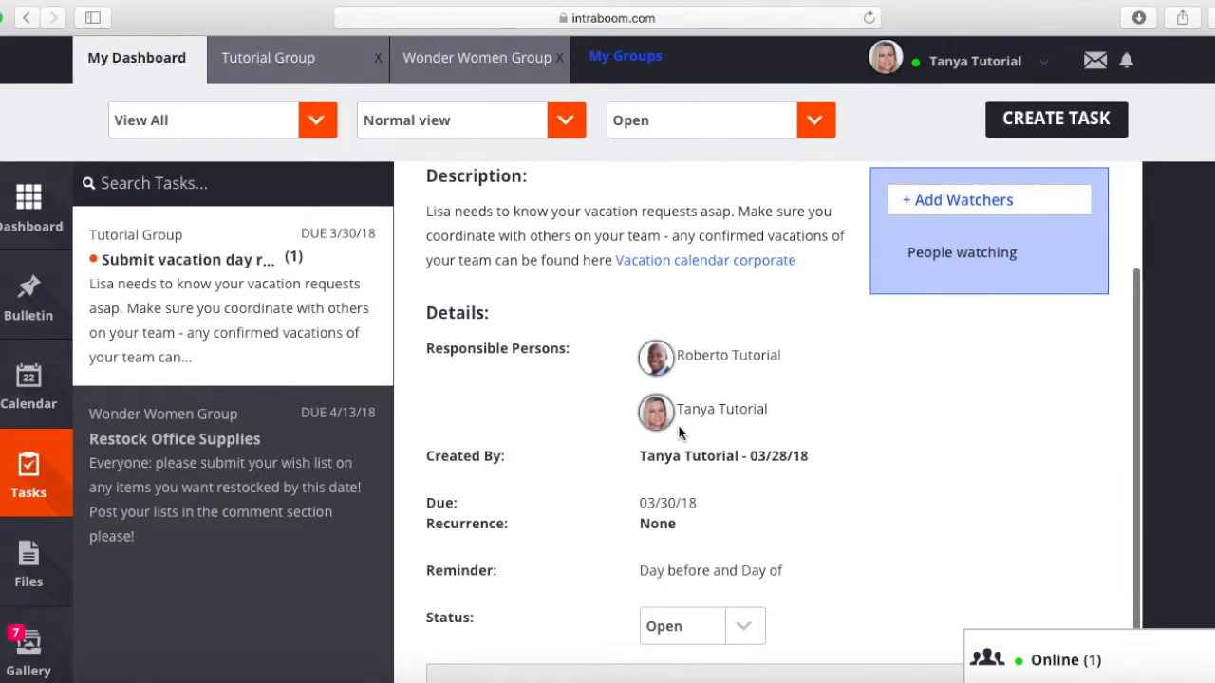
scroll(678, 424, "up", 5)
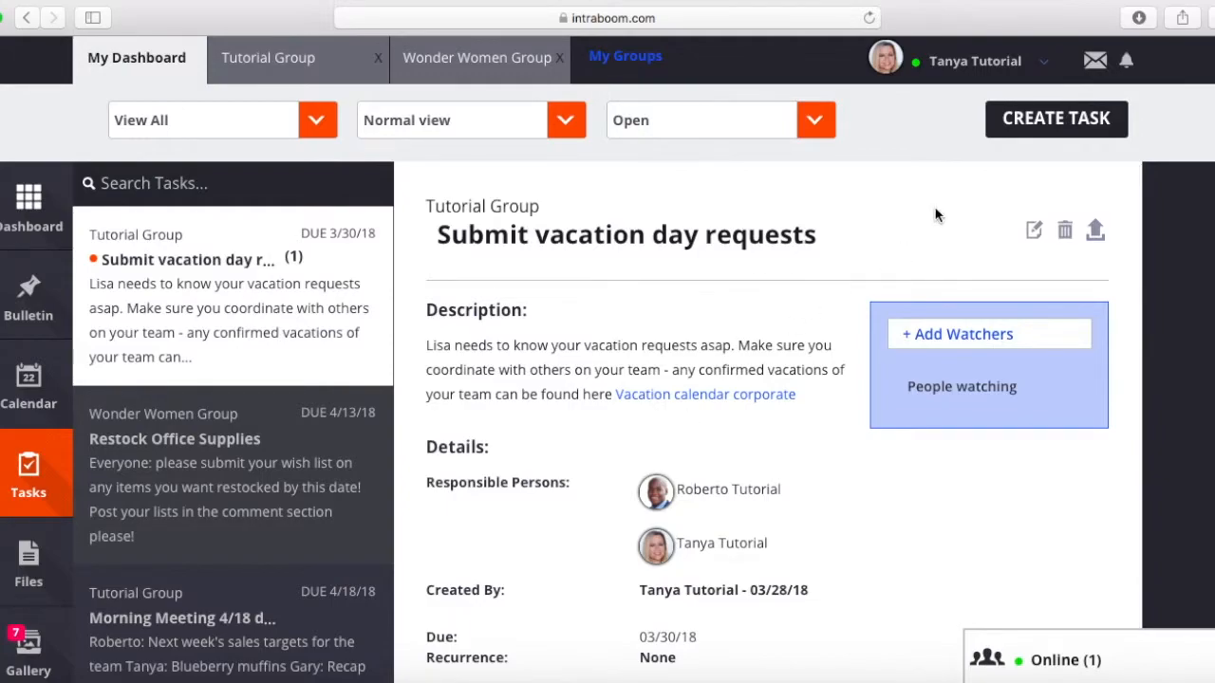
Step: Start a new task for the Tutorial Group and title it "Submit annual statements"
left_click(1051, 131)
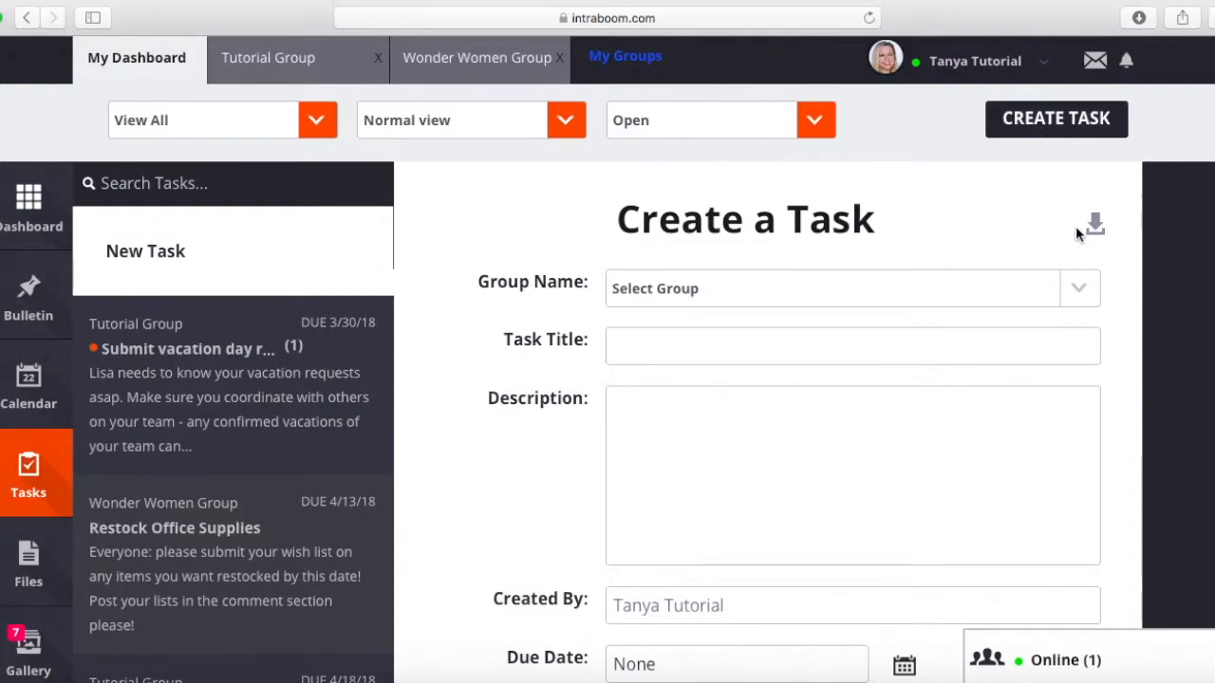
left_click(1080, 294)
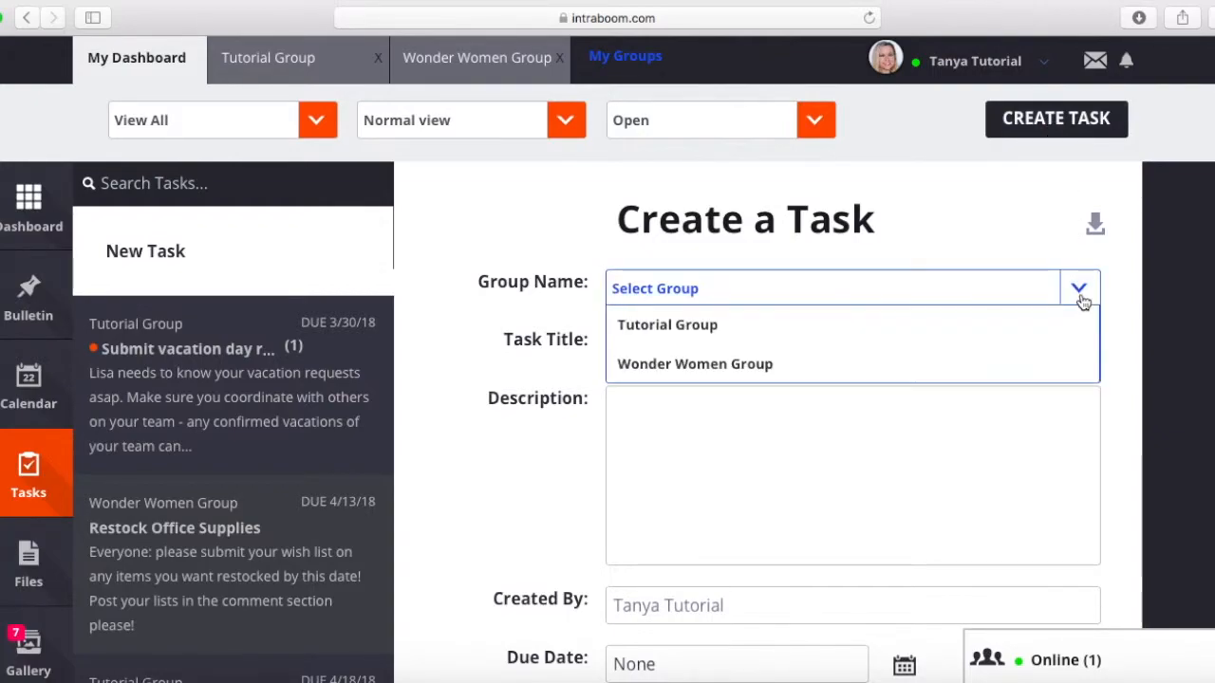
left_click(930, 323)
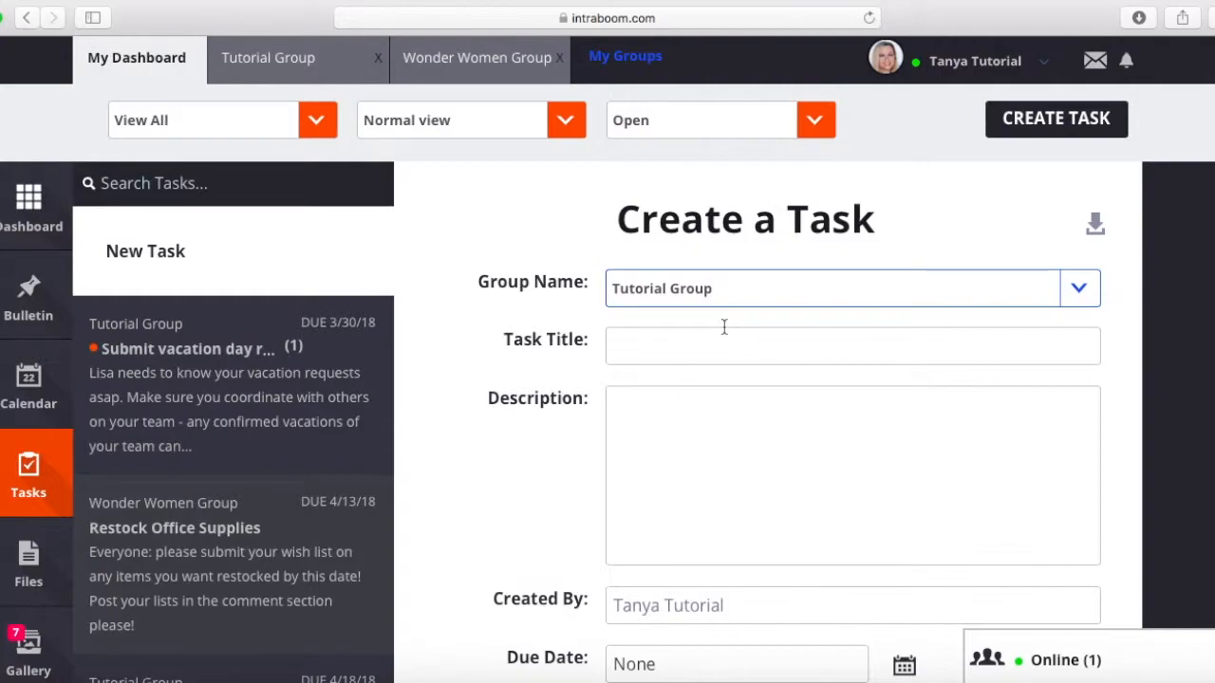
scroll(724, 326, "down", 1)
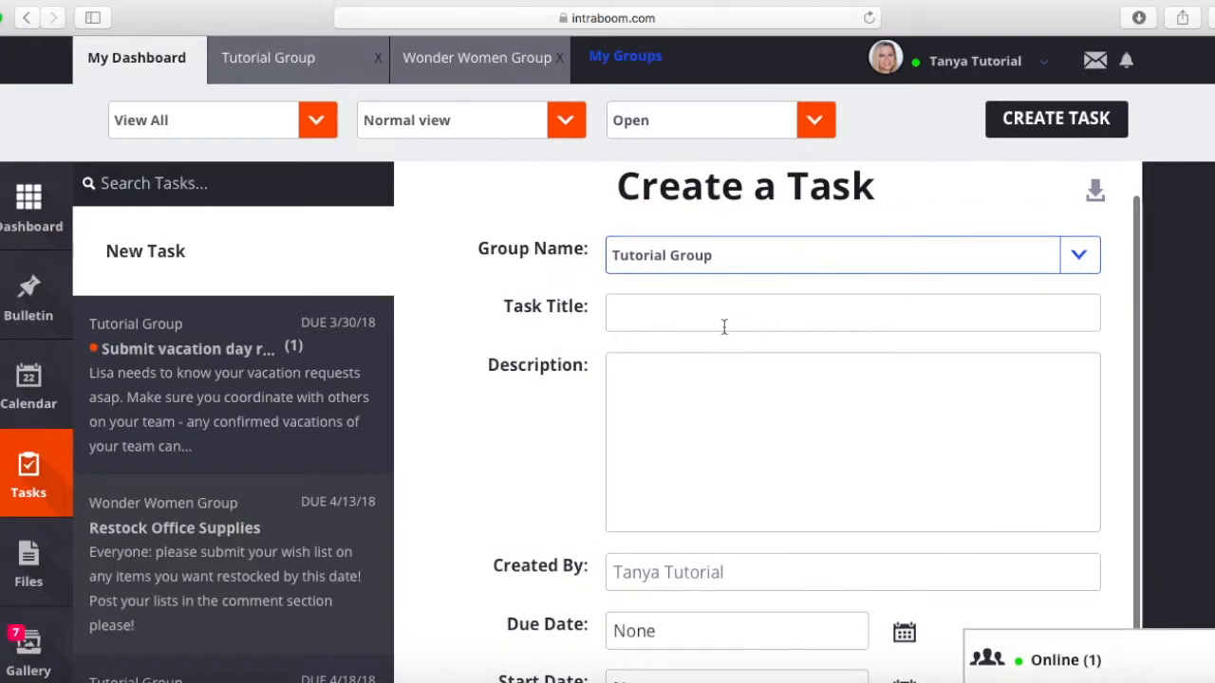
left_click(694, 325)
type("Sub")
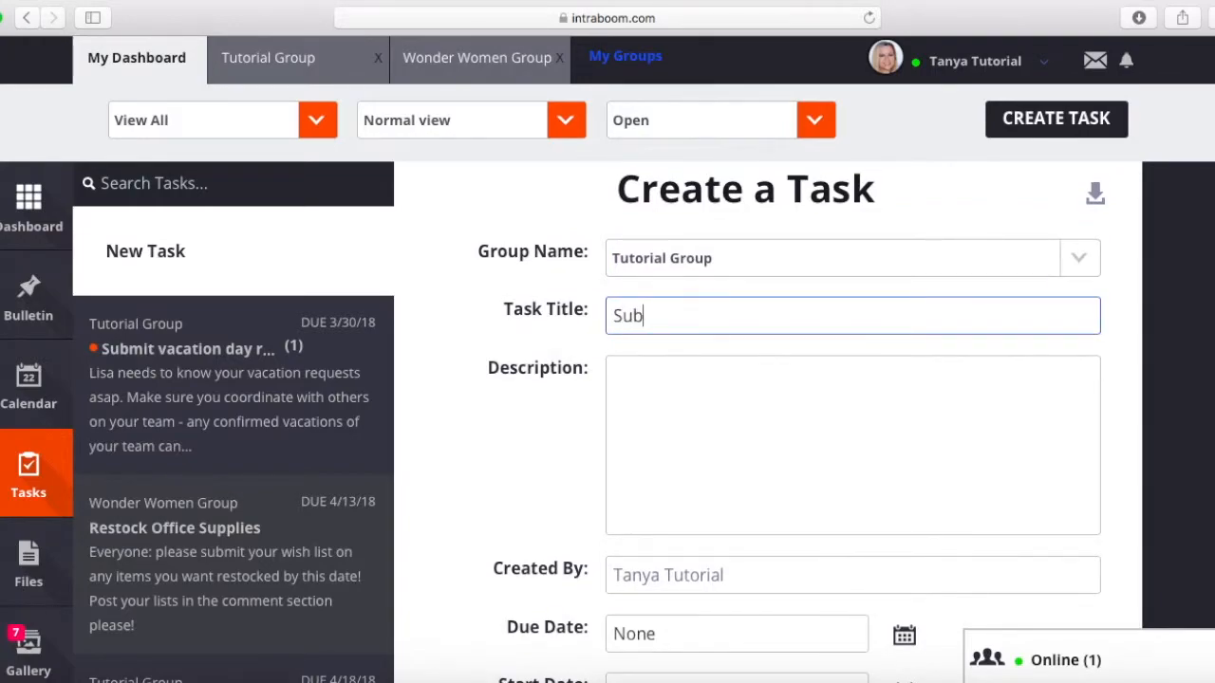
type("mit annual ")
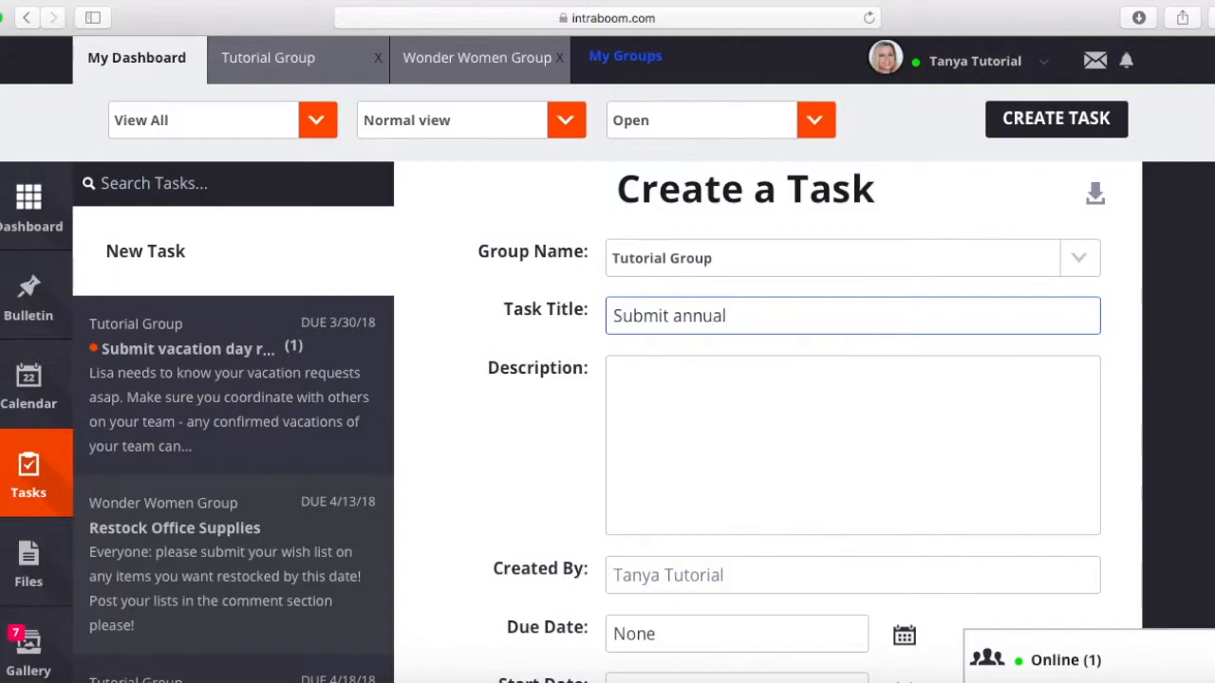
type("statements")
Step: Enter the task description: the colleague's first name followed by "needs the annual statements so that she can prepre a report for management."
left_click(673, 393)
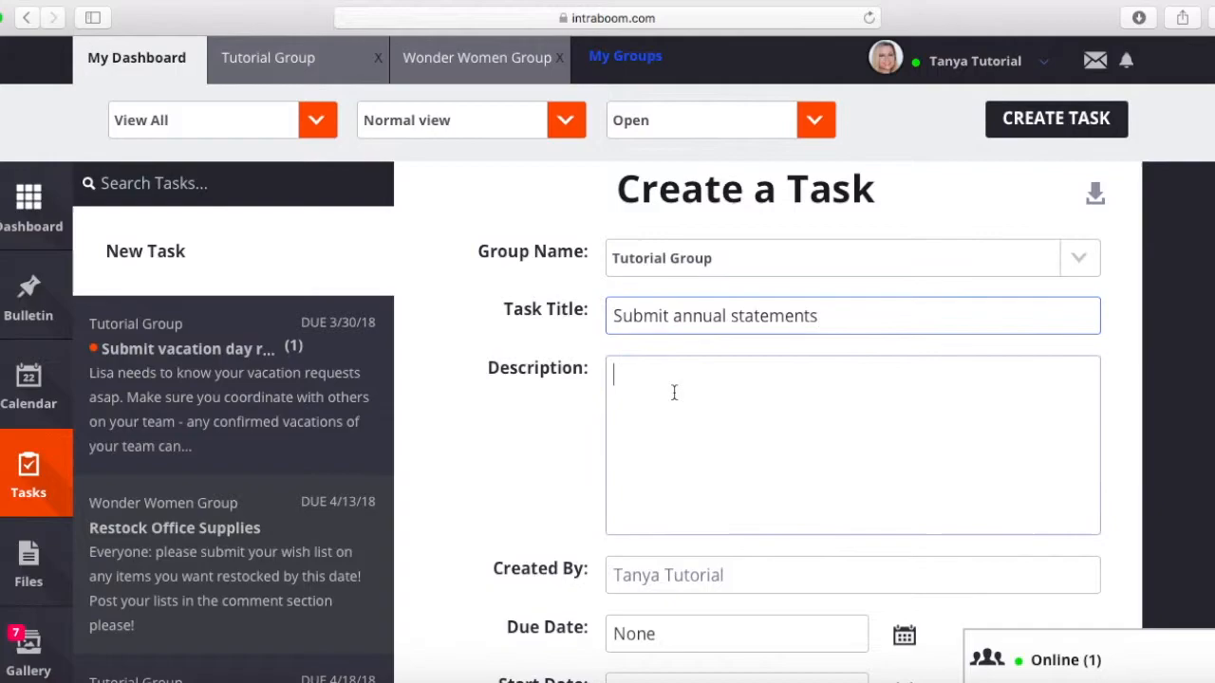
type("Lara n")
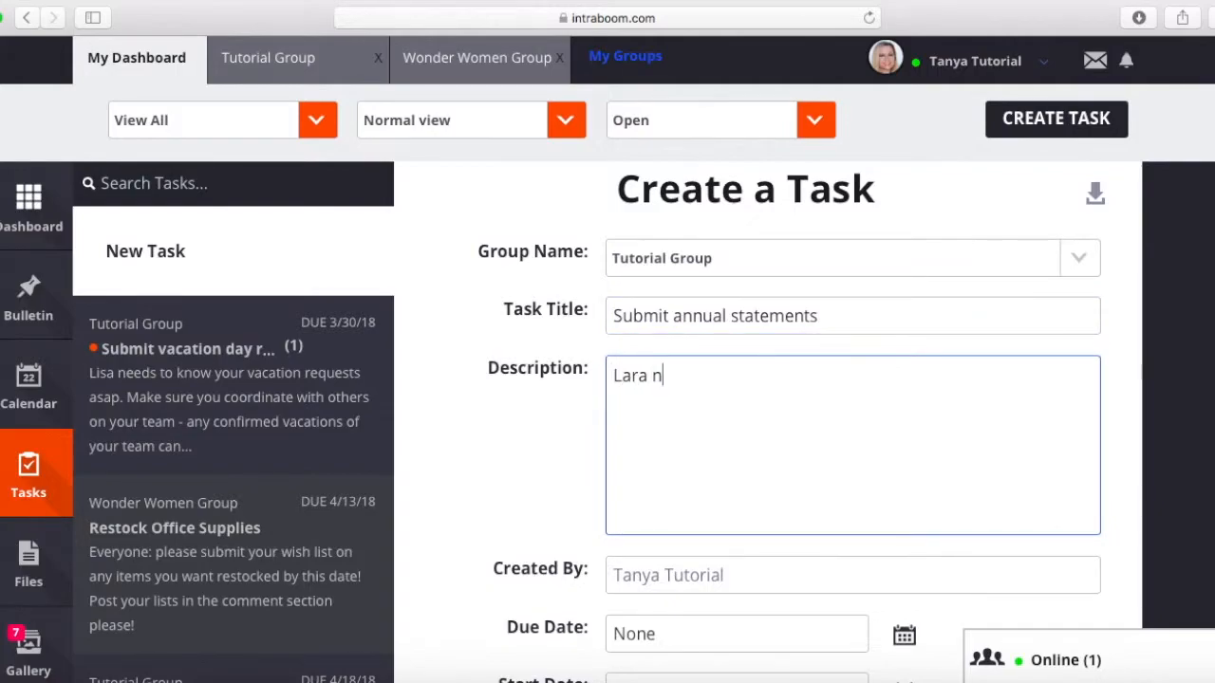
type("eeds the ")
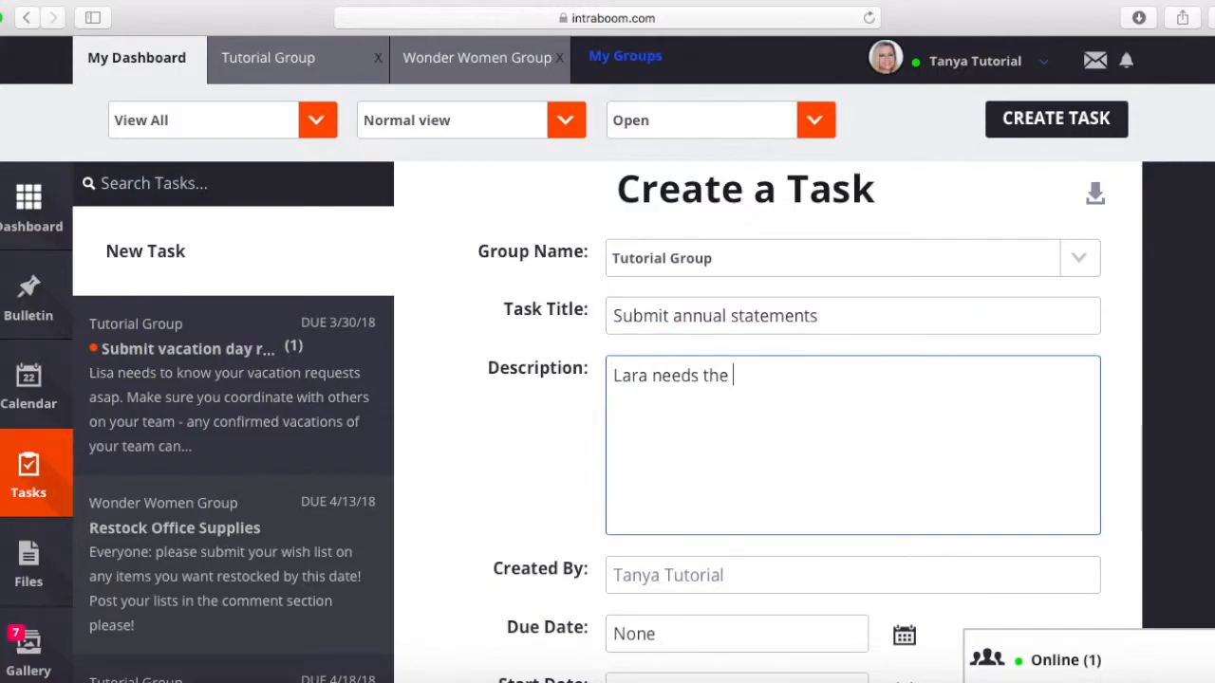
type("annual statements ")
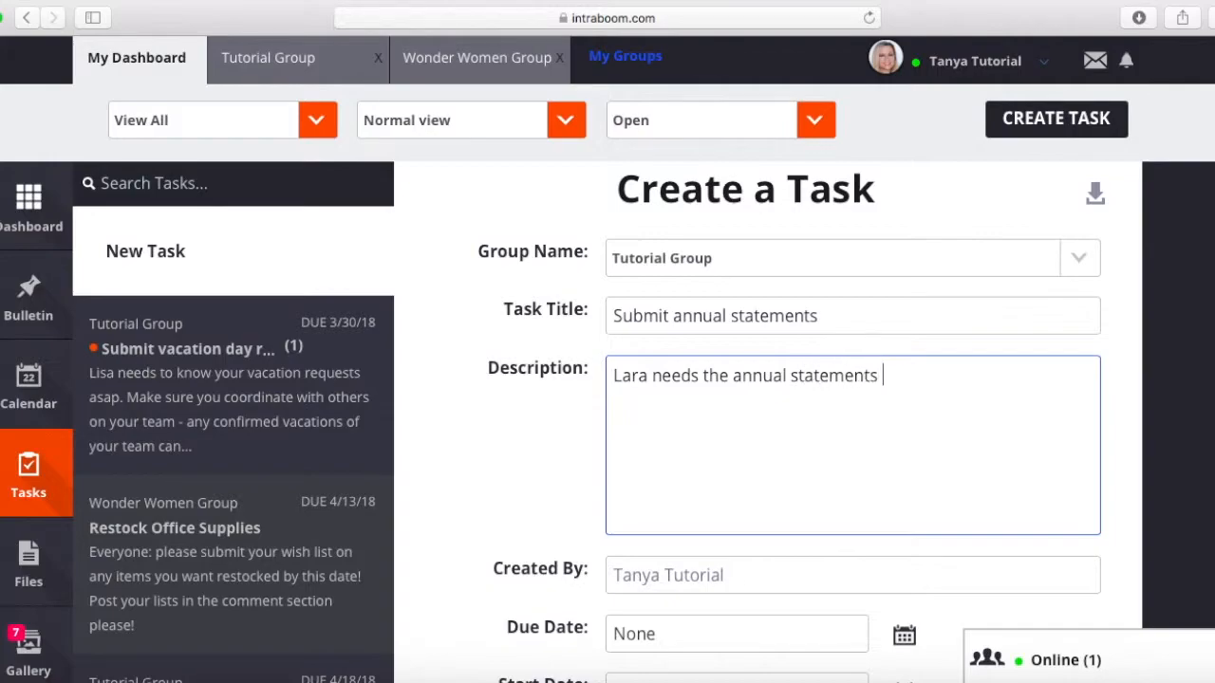
type("so that she ca")
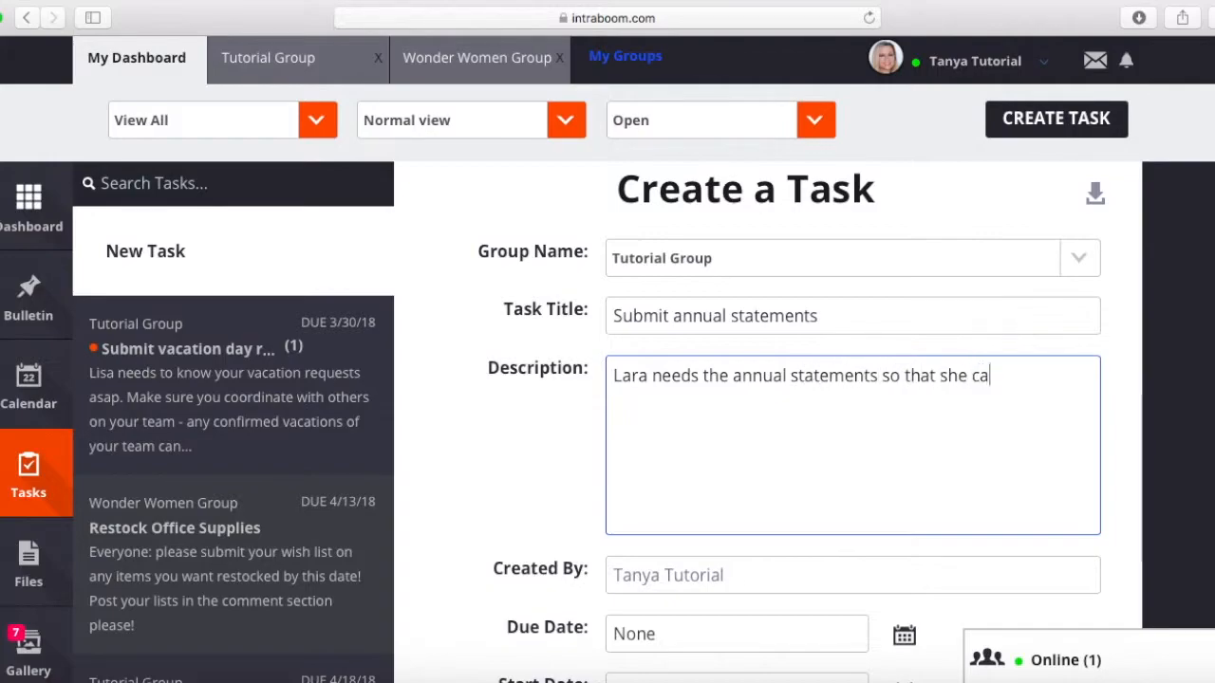
type("n prepre a repor")
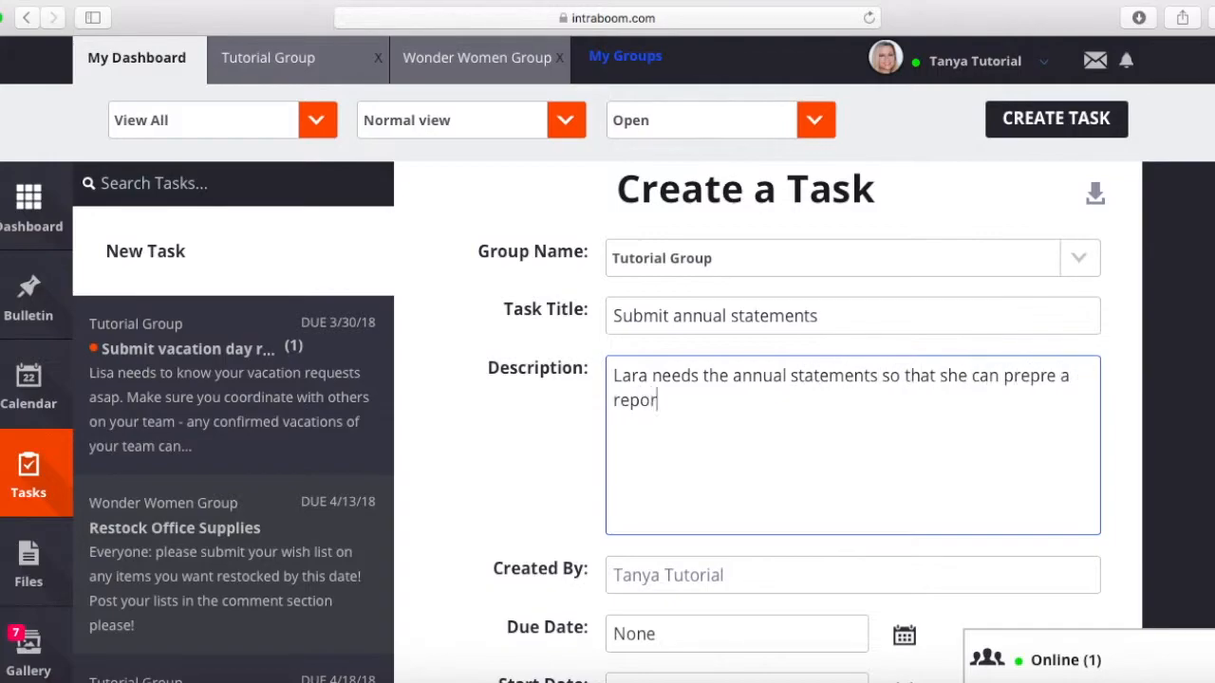
type("t for management.")
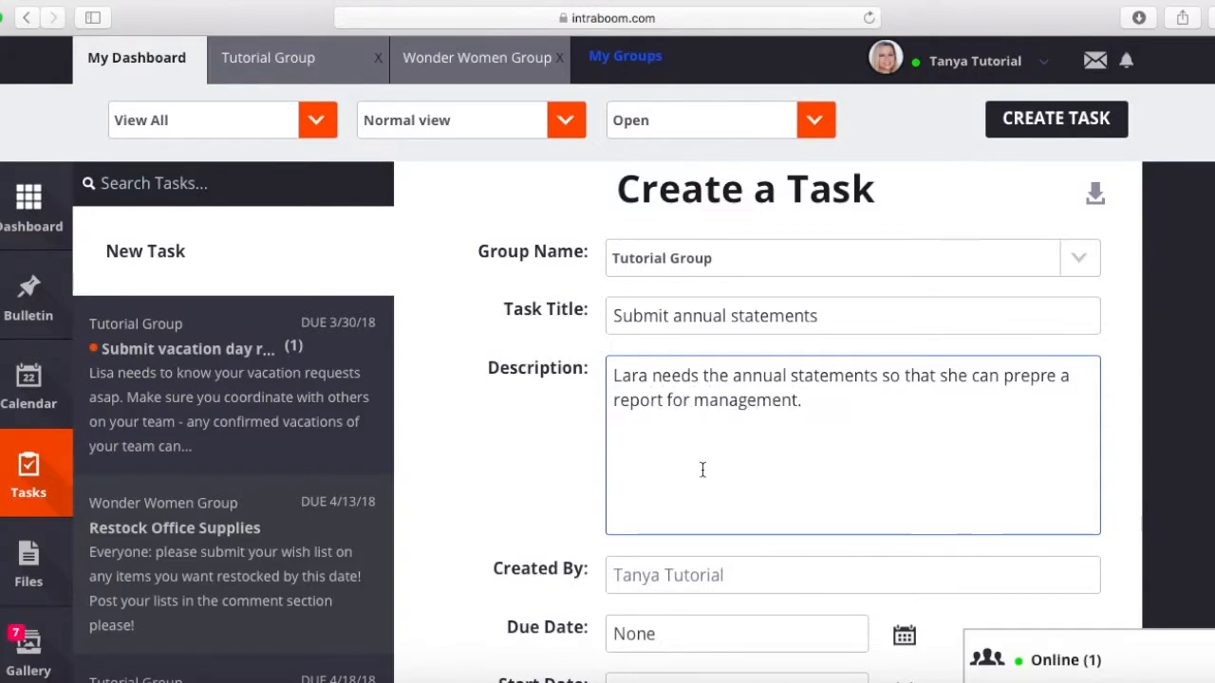
Step: Set the new task's due date to 03/30/2018
scroll(703, 470, "down", 5)
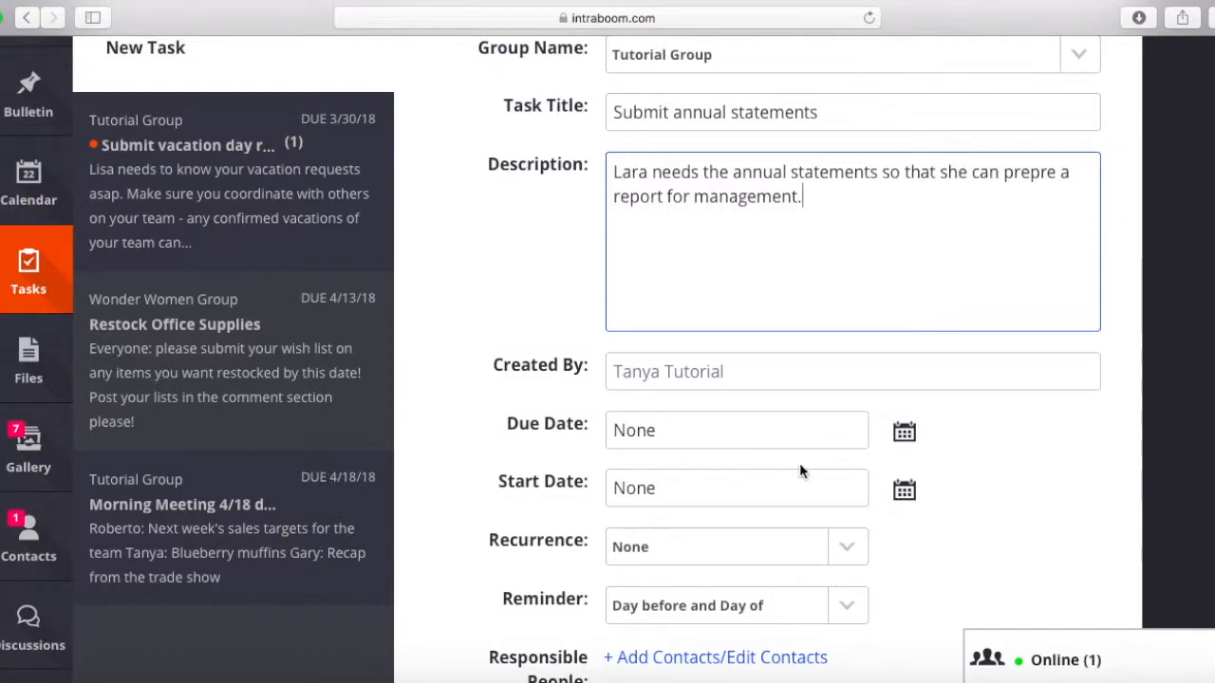
left_click(905, 436)
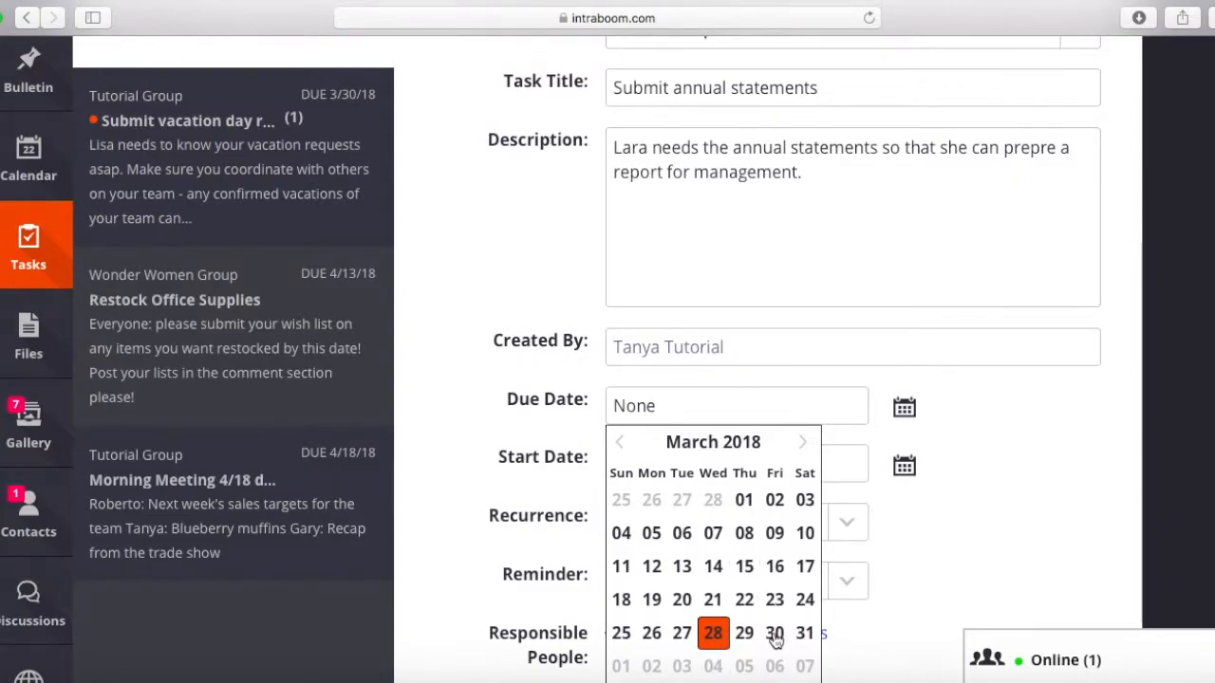
scroll(777, 641, "up", 1)
scroll(777, 645, "down", 1)
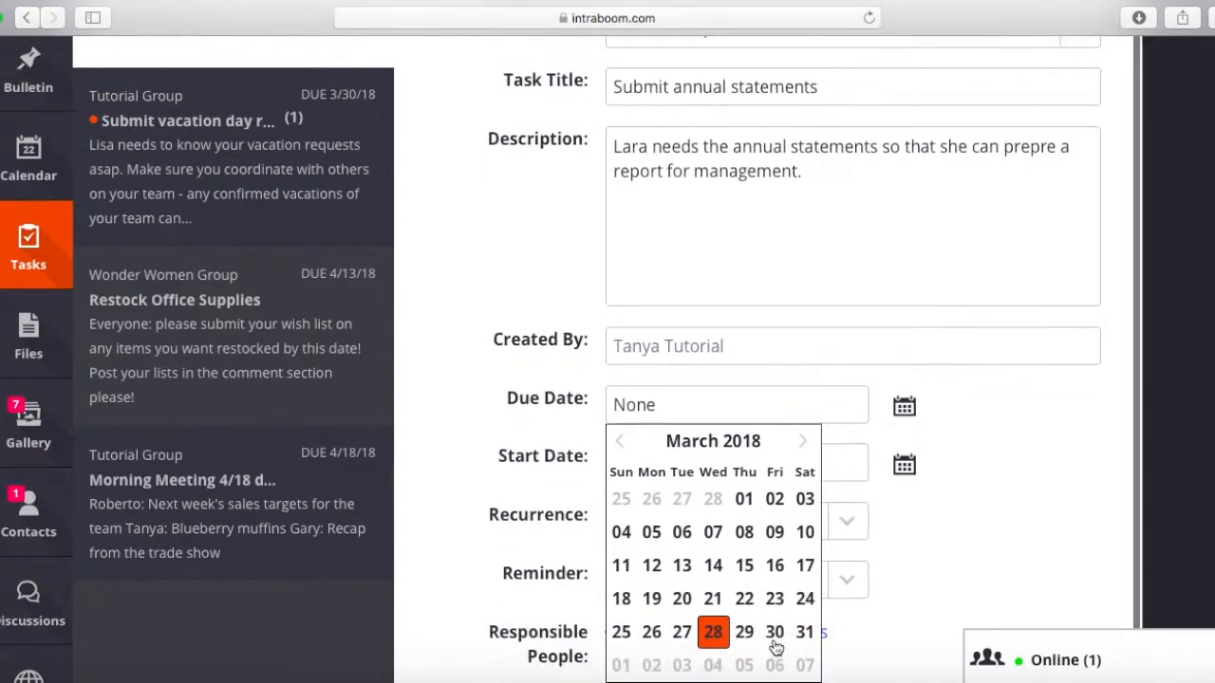
left_click(776, 643)
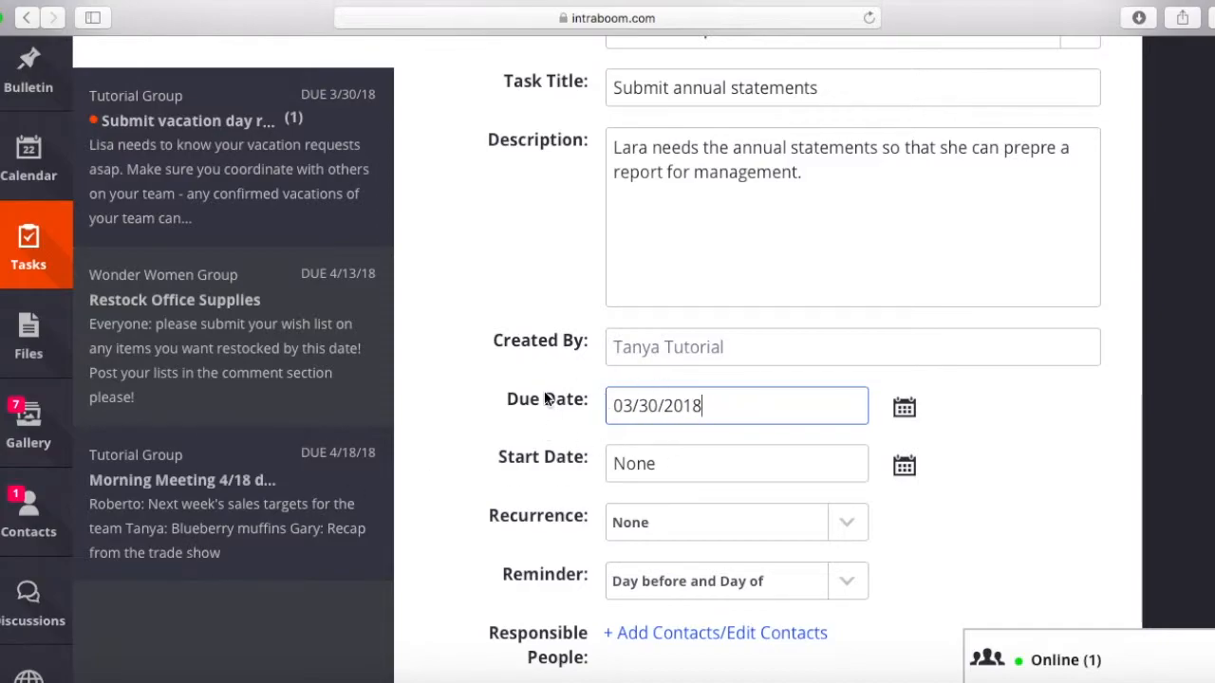
Step: Check the recurrence choices available for the new task without selecting one
scroll(210, 410, "up", 3)
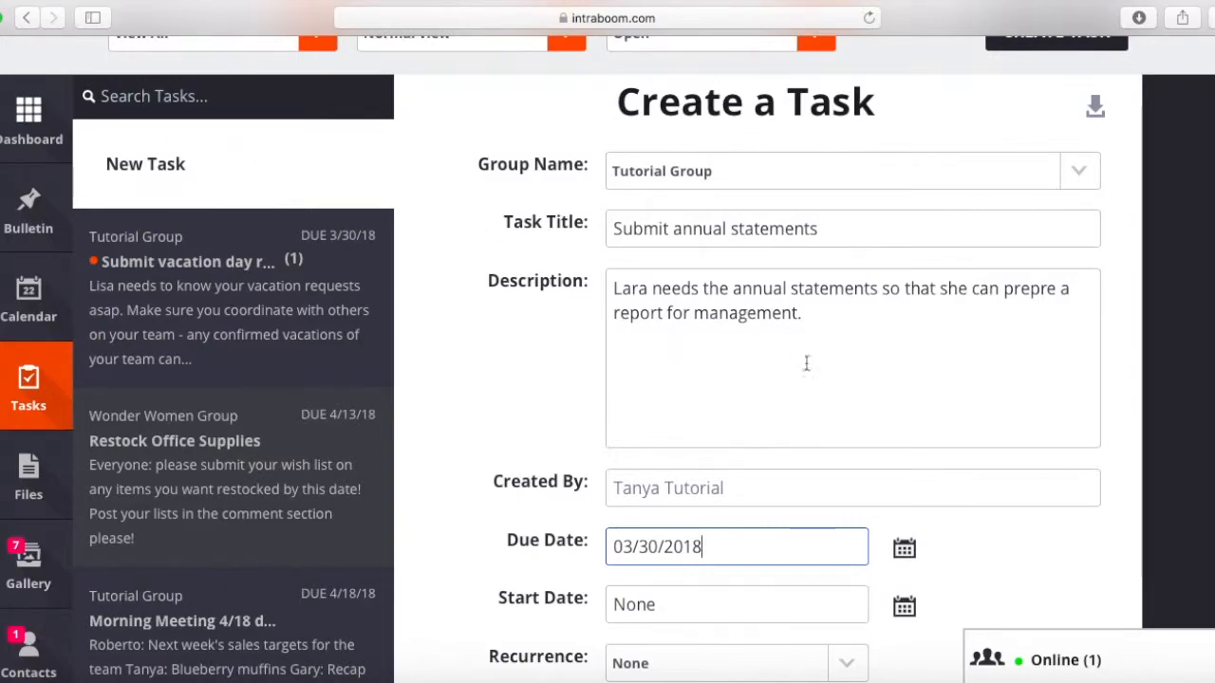
scroll(1078, 494, "down", 4)
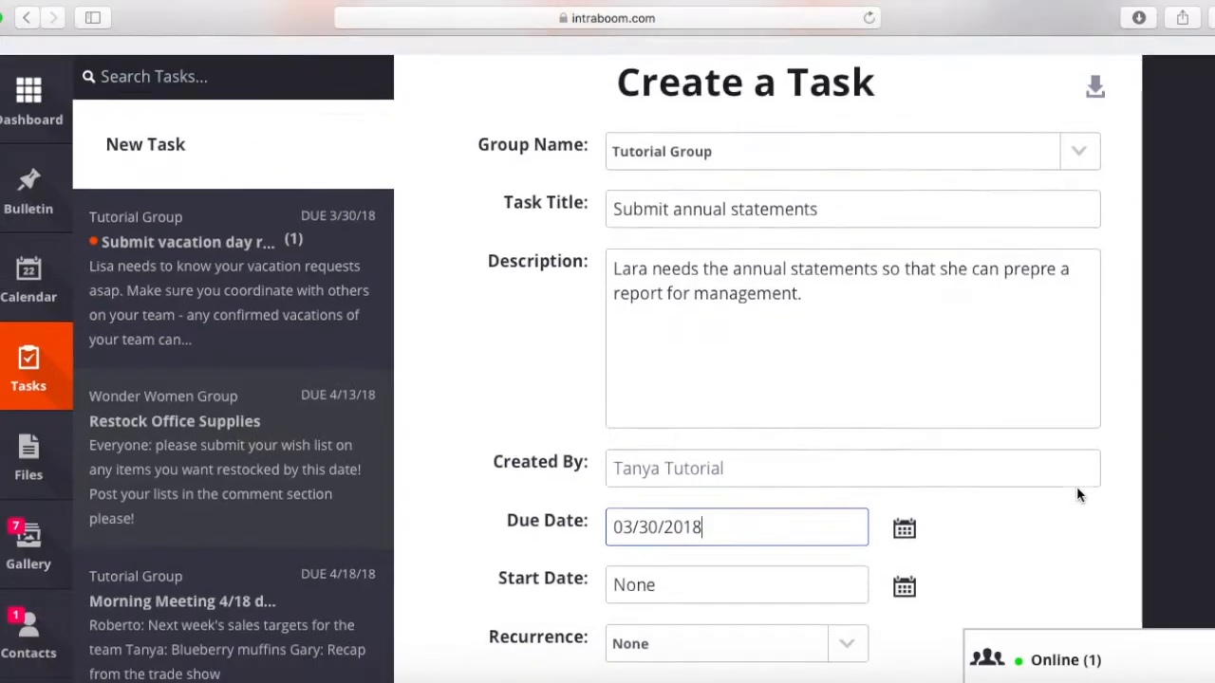
scroll(993, 507, "down", 2)
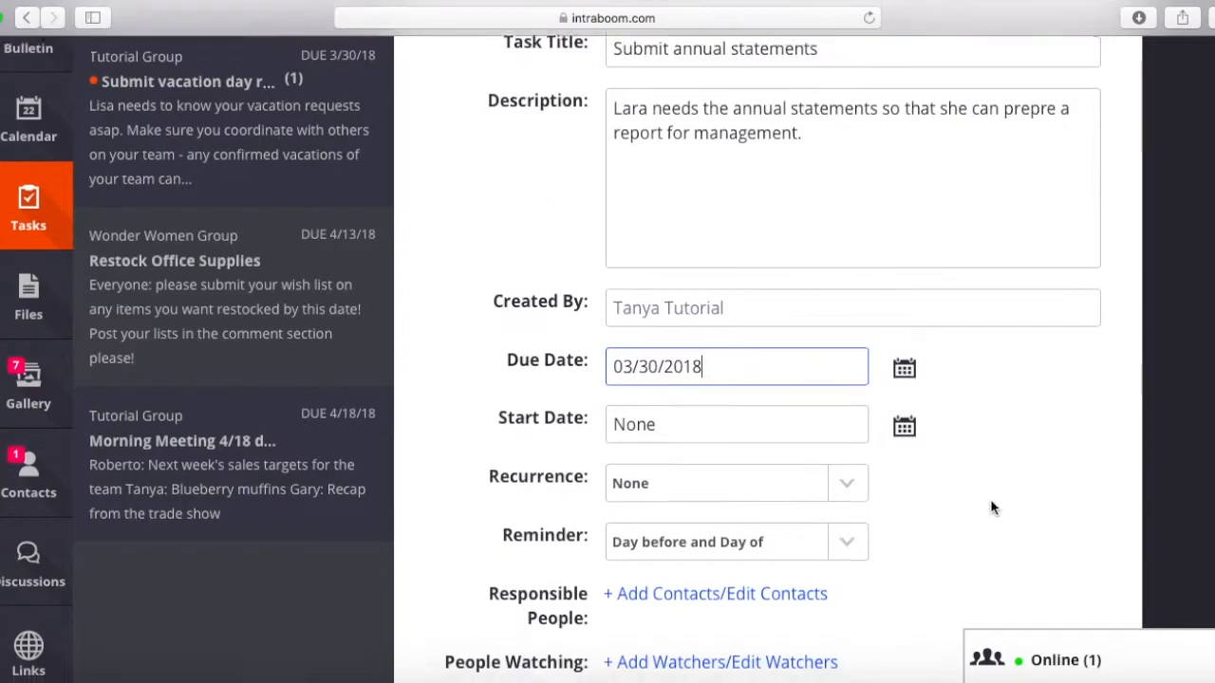
left_click(847, 424)
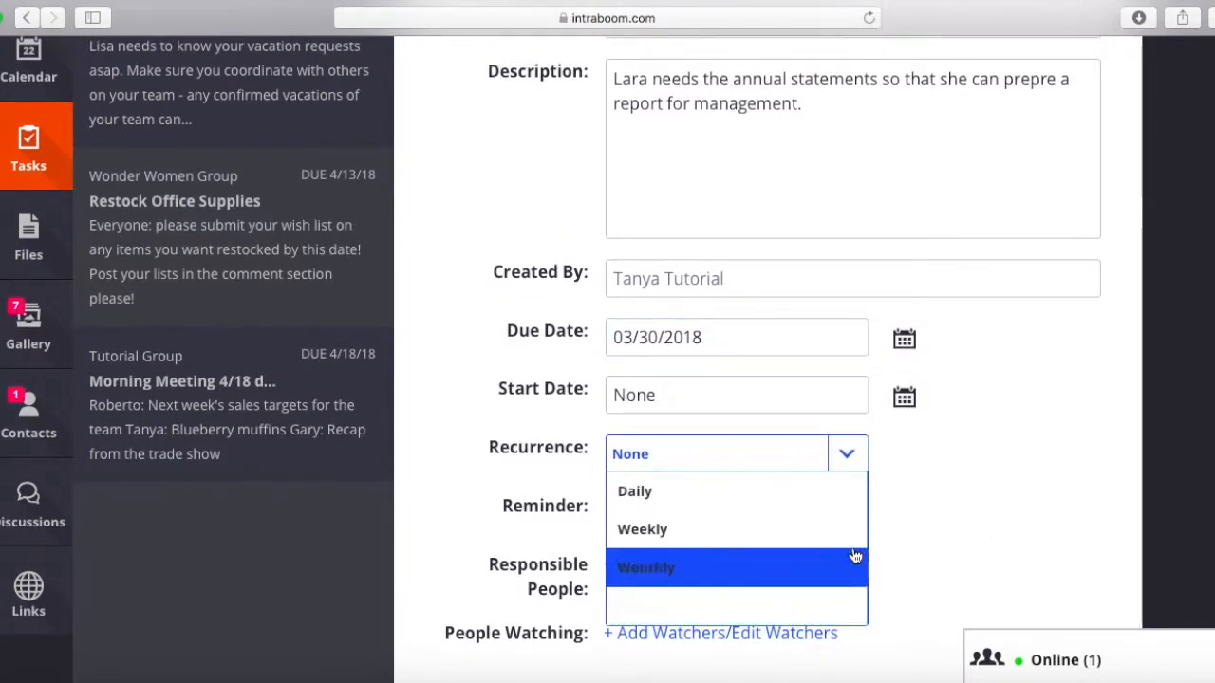
left_click(952, 555)
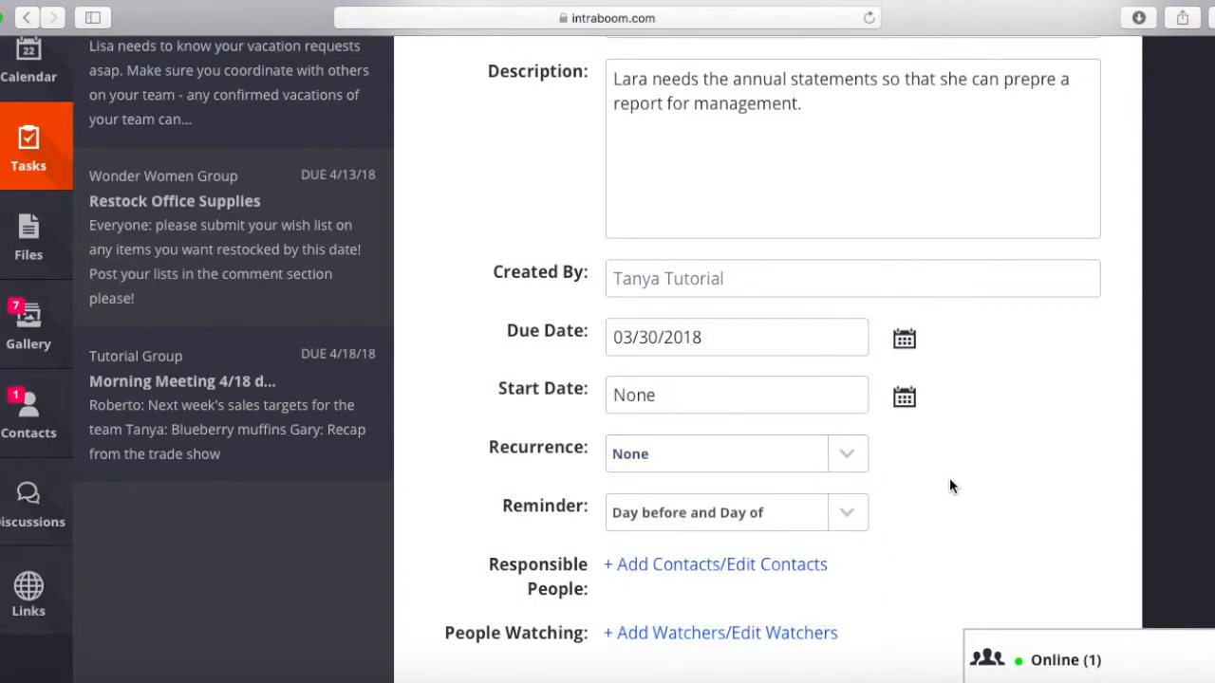
Step: Check the reminder choices available for the new task without selecting one
scroll(952, 486, "down", 1)
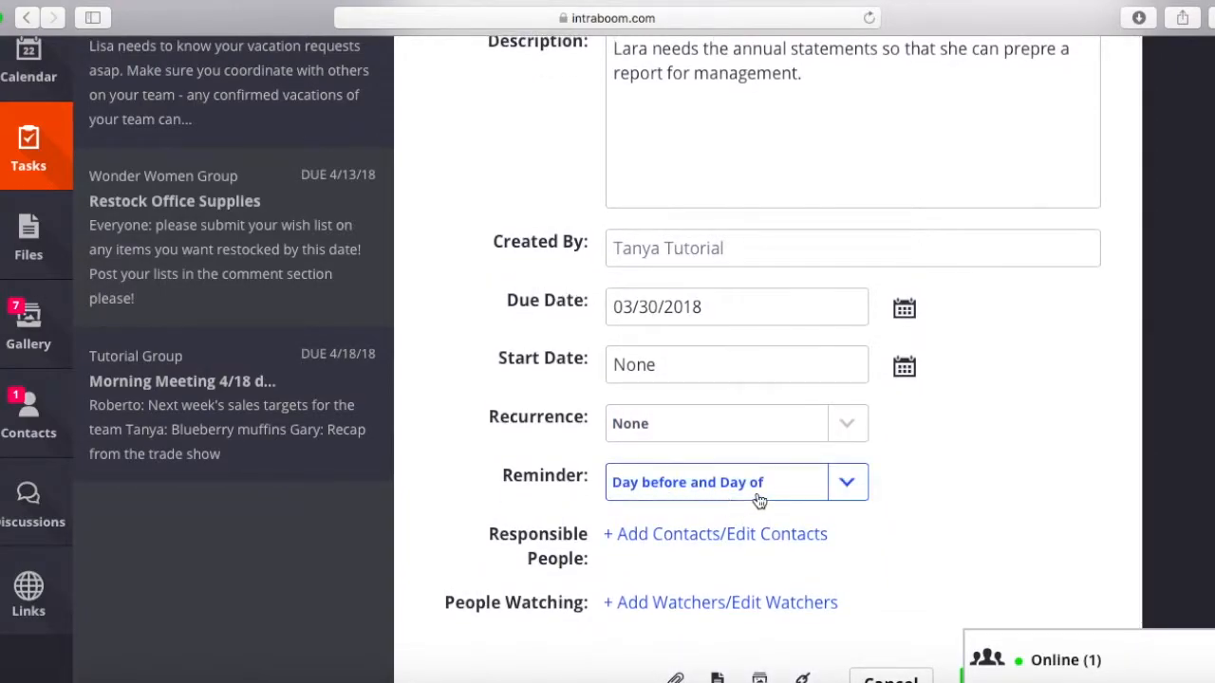
left_click(858, 492)
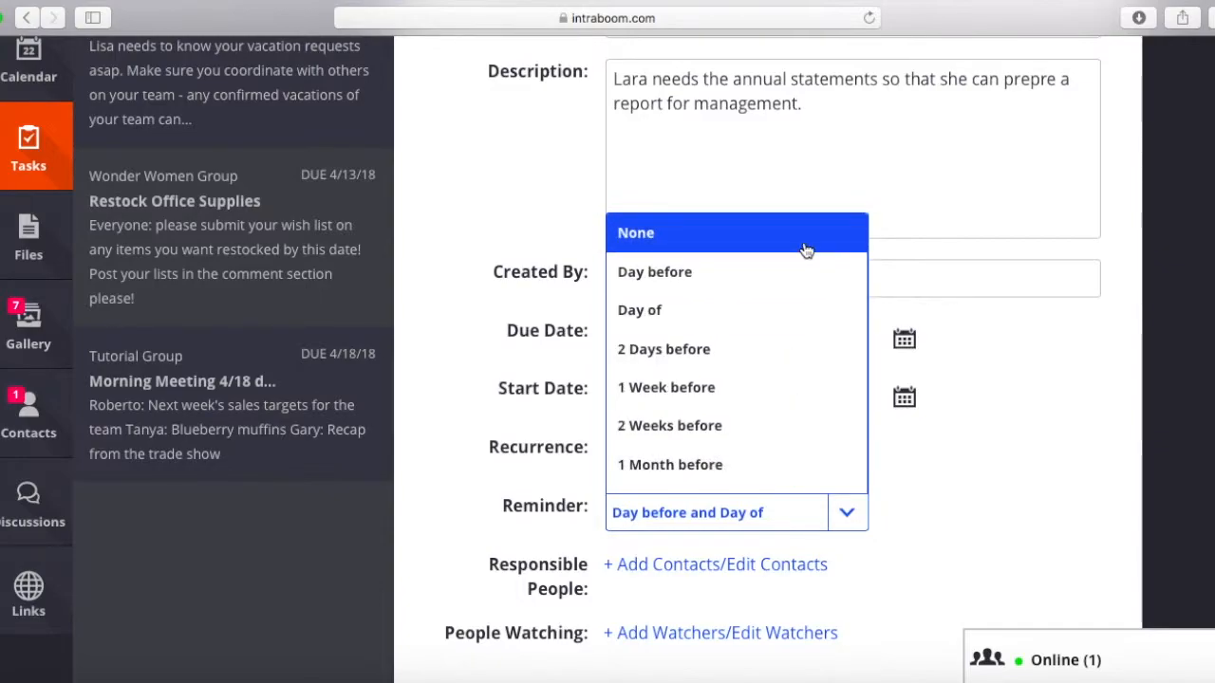
left_click(1039, 467)
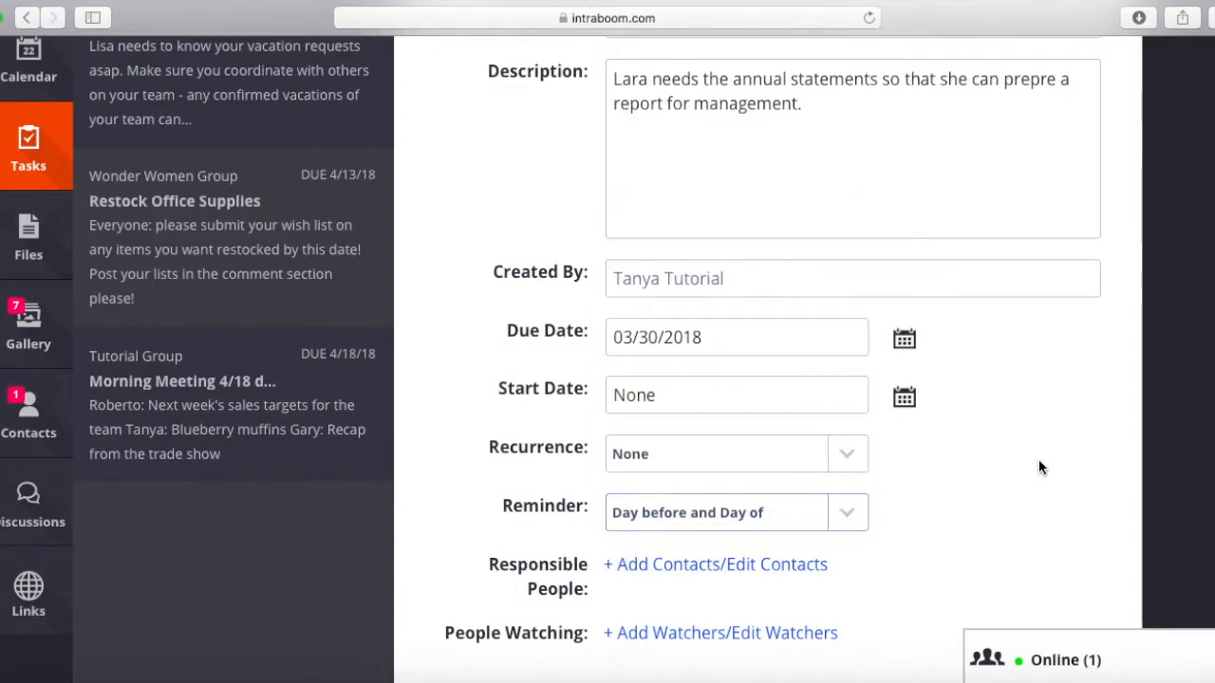
Step: Make all members of the Tutorial Group responsible for the task and create it
left_click(634, 564)
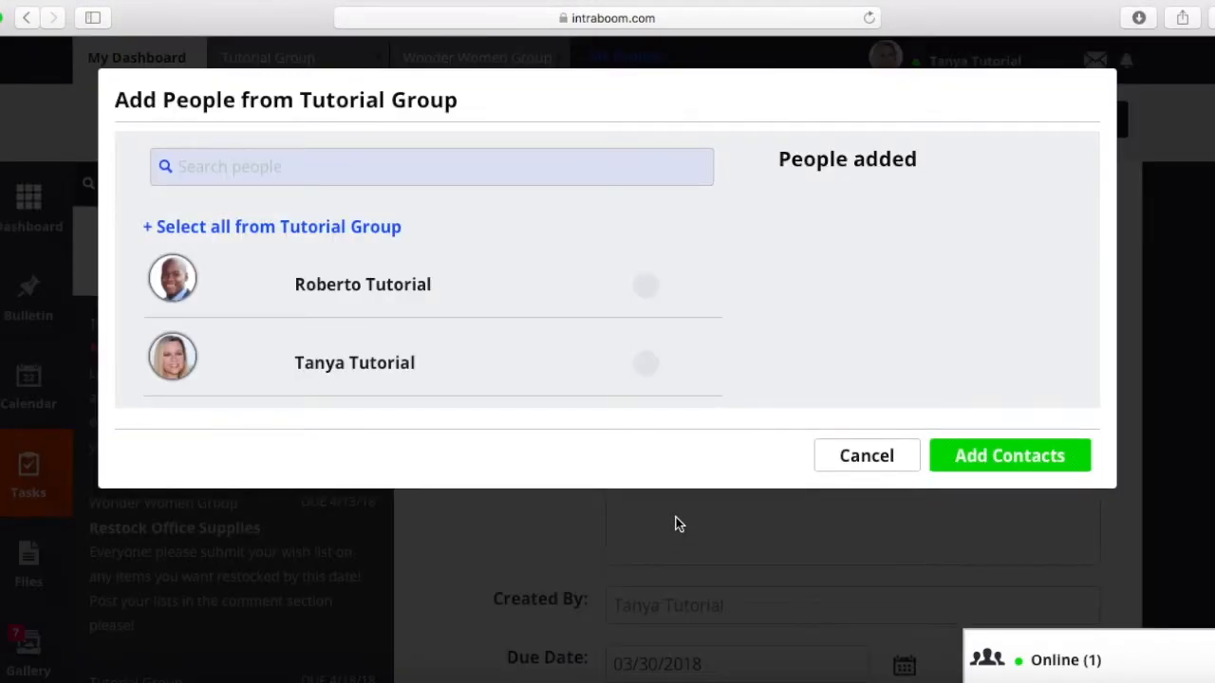
left_click(368, 235)
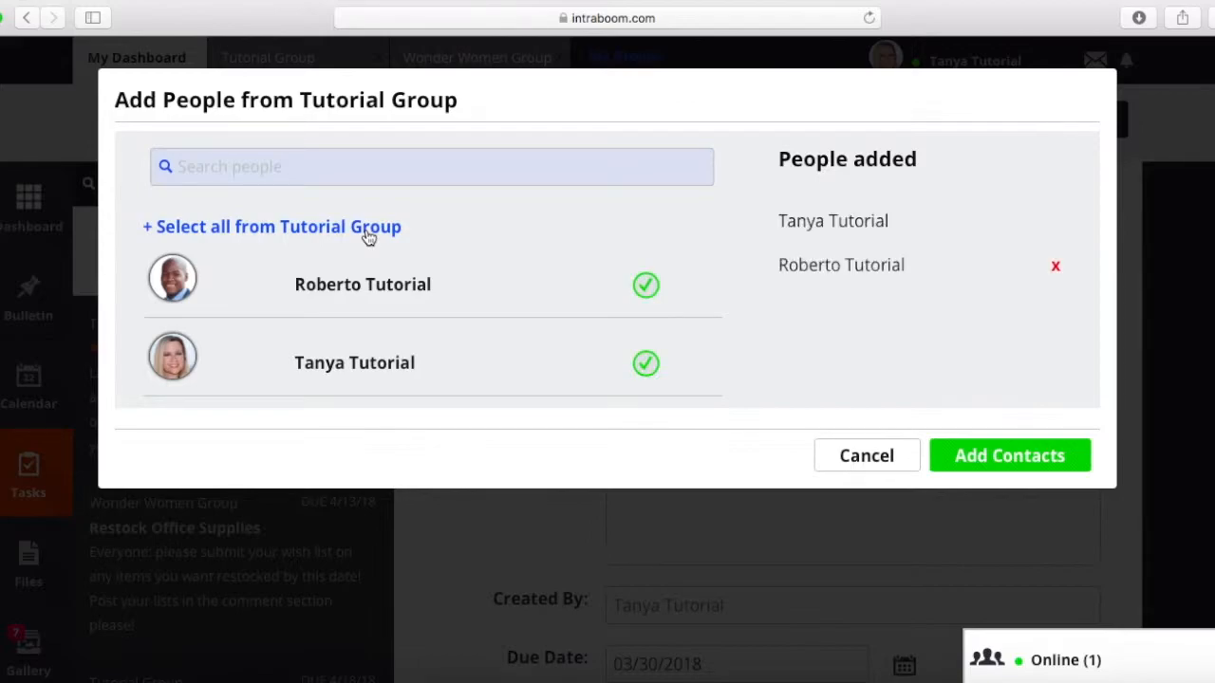
left_click(987, 456)
scroll(987, 455, "down", 10)
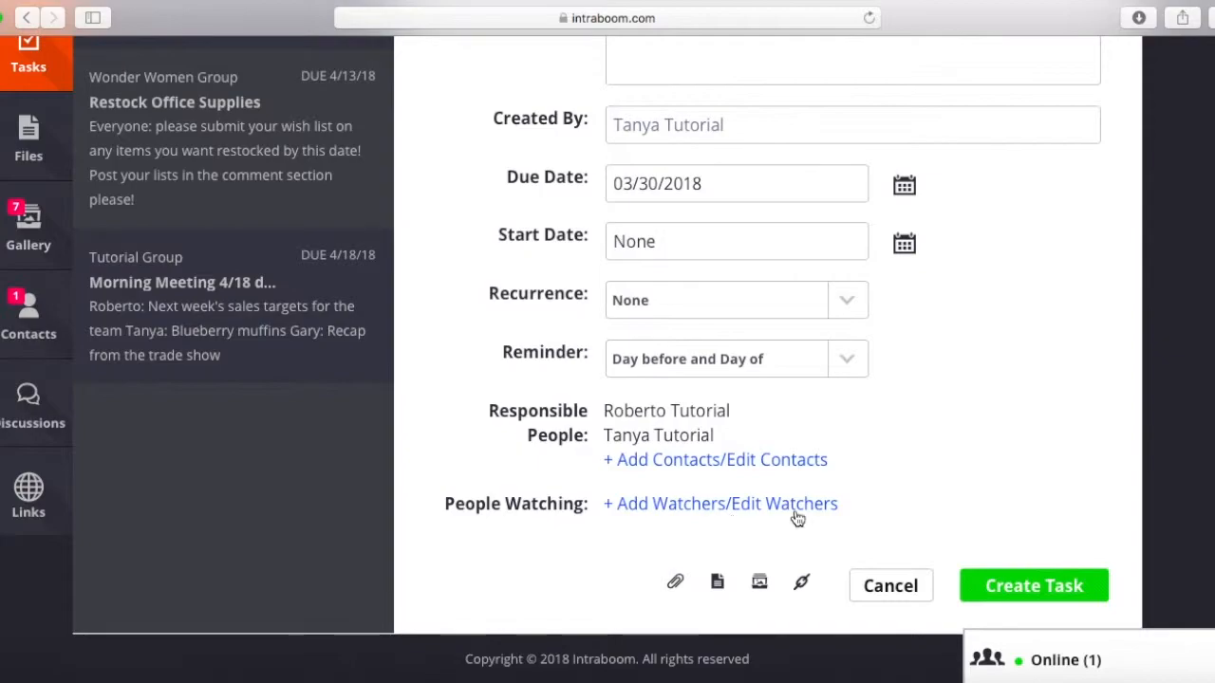
left_click(1025, 587)
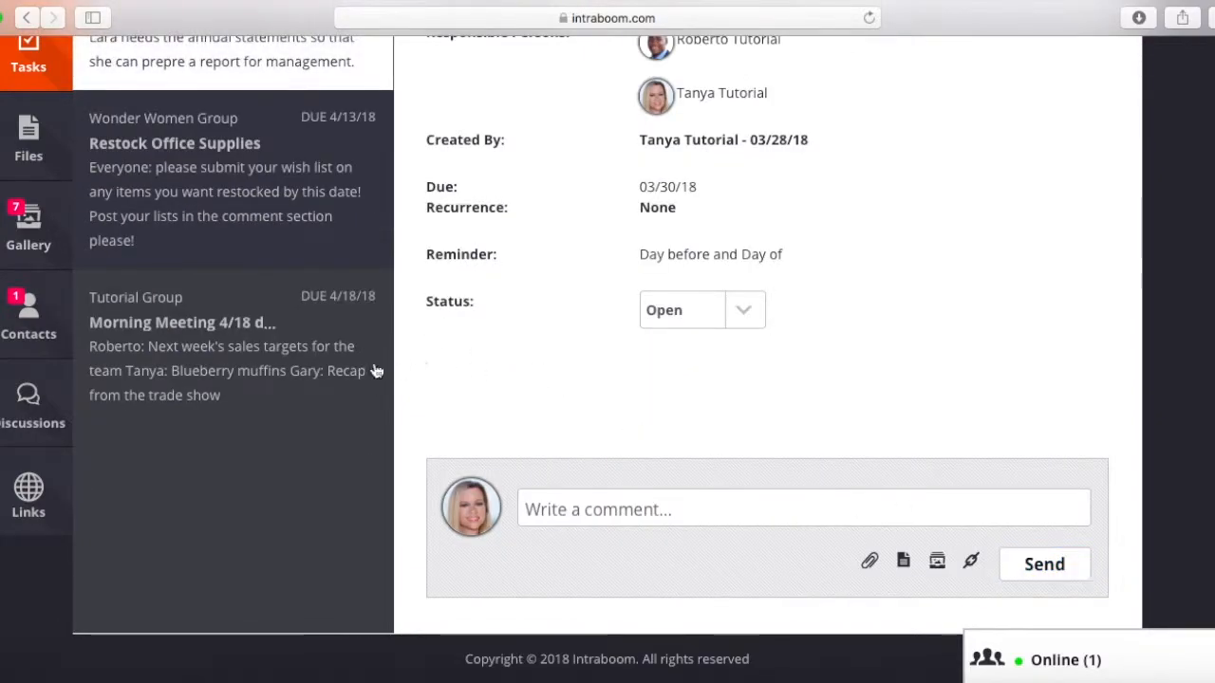
Step: Go to the dashboard and open the comment field under the new task's entry in Latest Activity
scroll(301, 385, "up", 5)
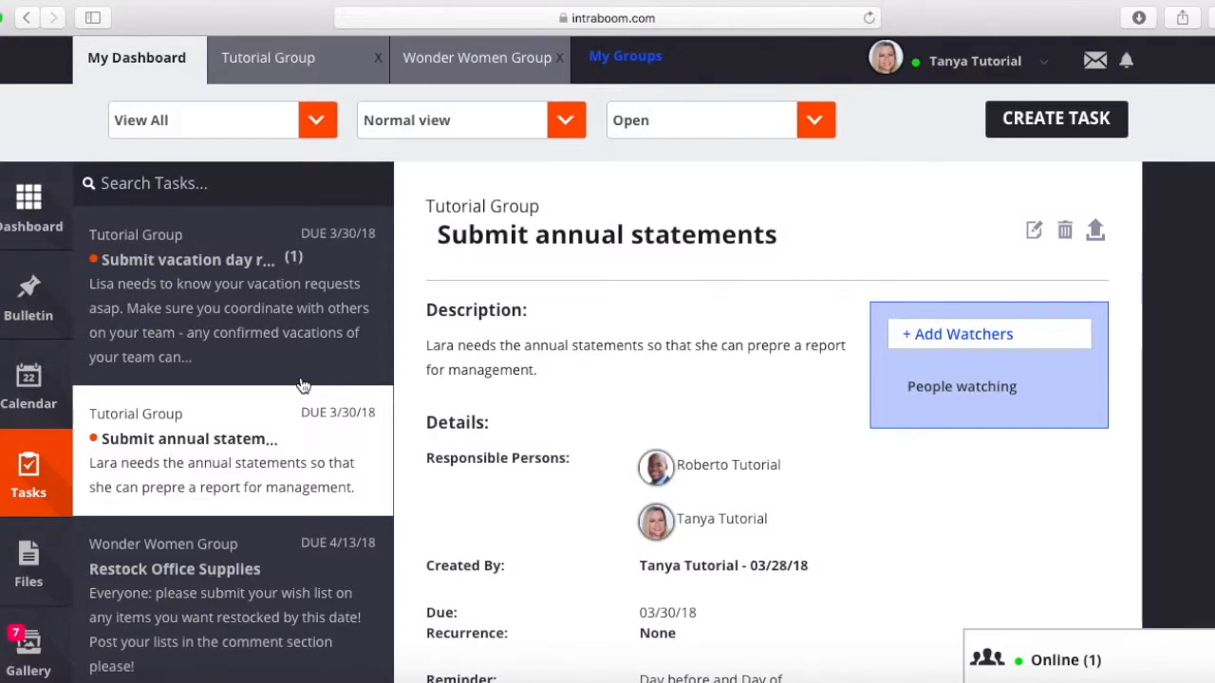
left_click(26, 216)
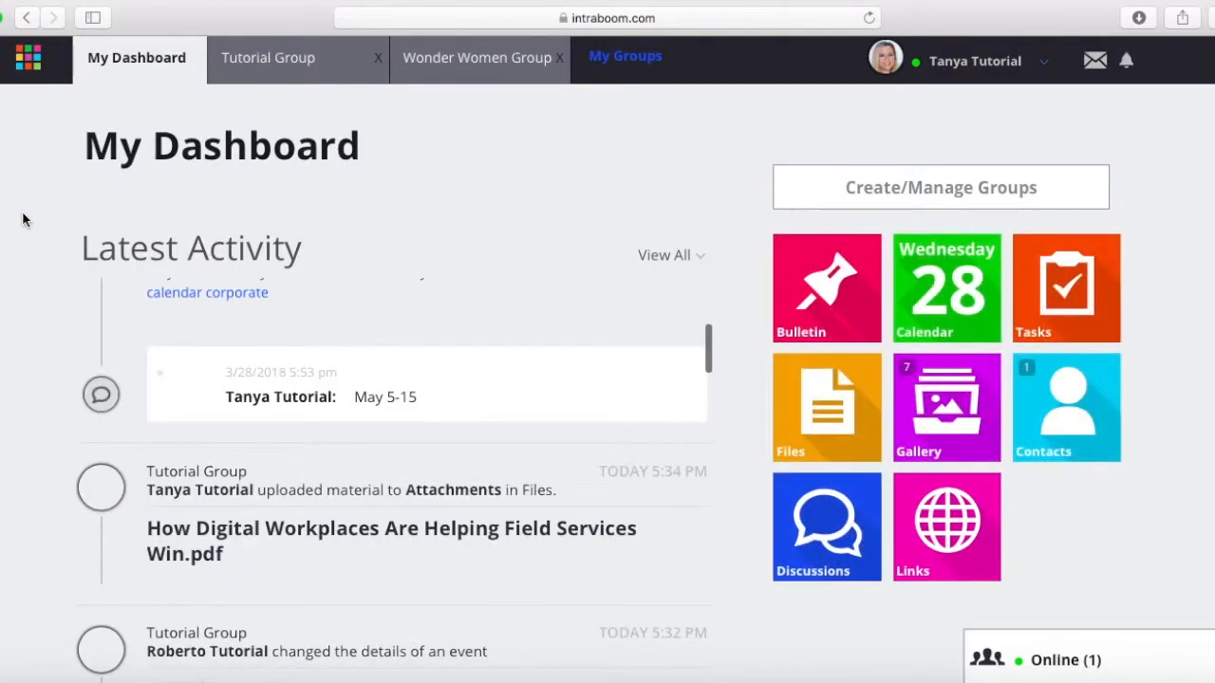
scroll(386, 487, "up", 5)
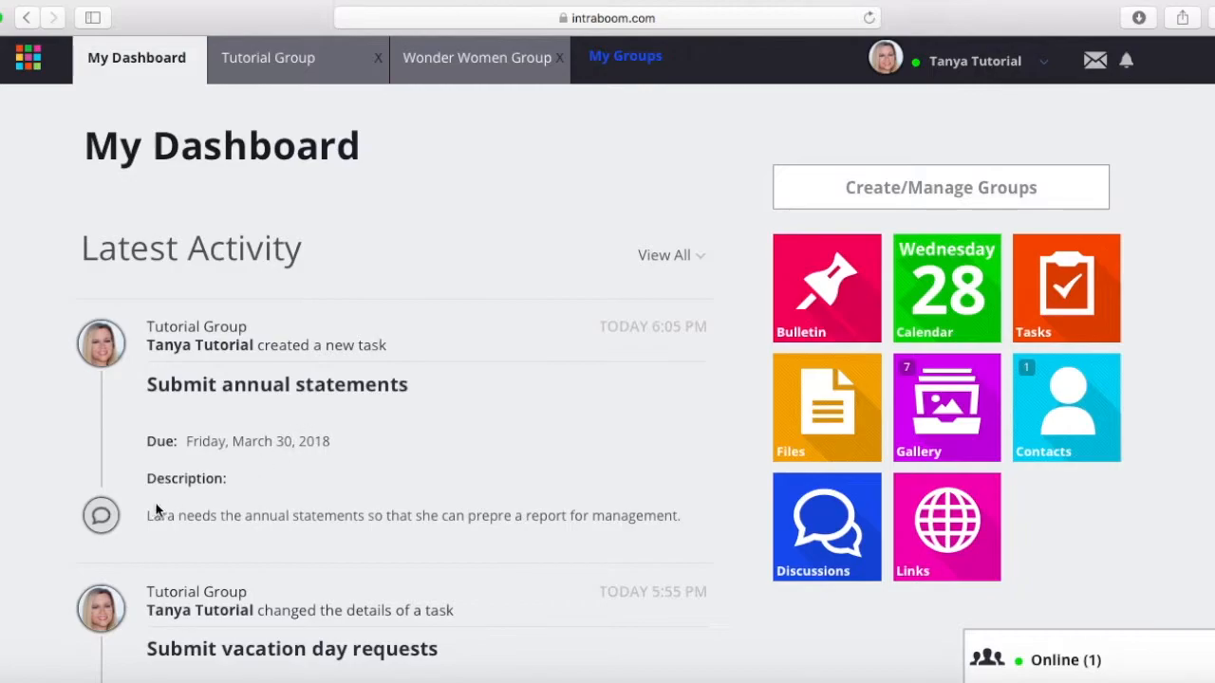
left_click(102, 517)
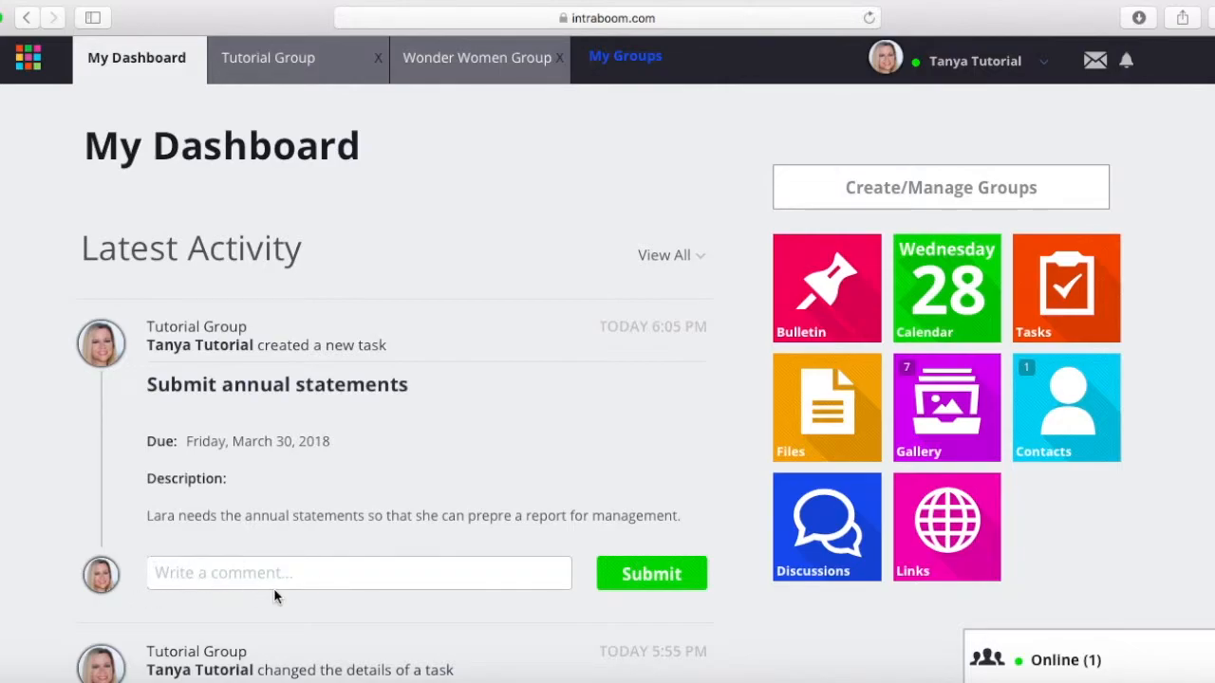
Step: Open the "Submit annual statements" task from the Latest Activity feed and look over its details
left_click(319, 395)
scroll(594, 442, "down", 5)
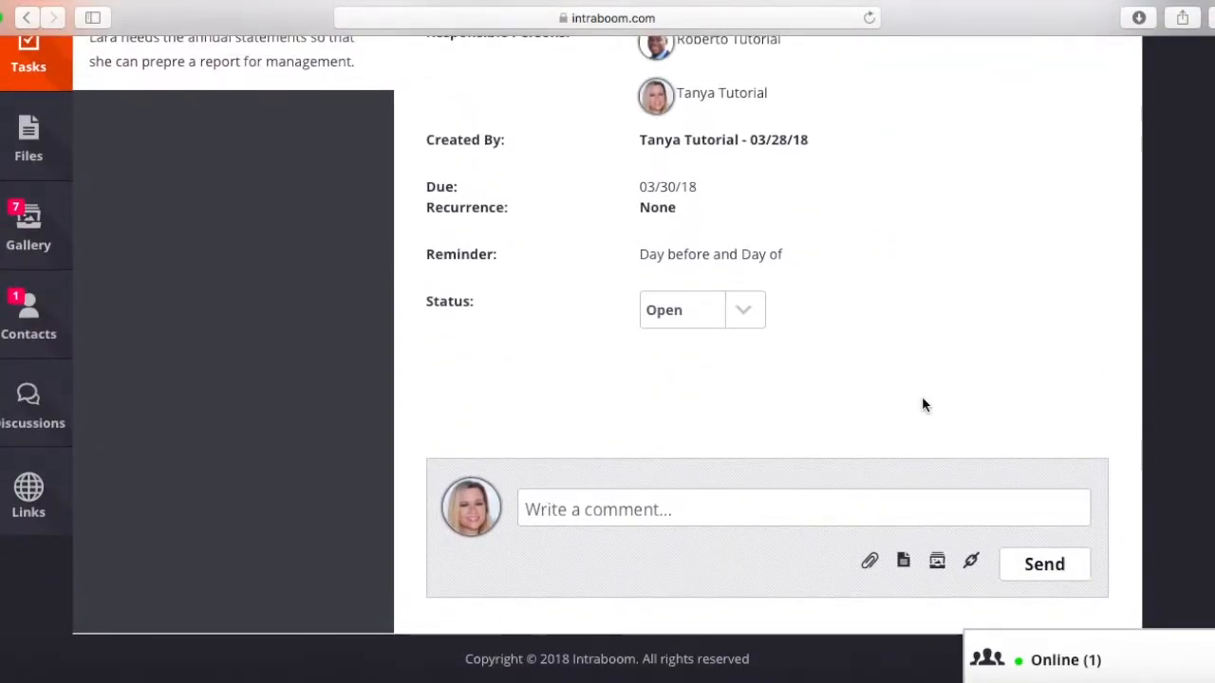
scroll(922, 396, "up", 3)
Step: Check the export options for the "Submit annual statements" task and cancel the export
scroll(922, 396, "up", 1)
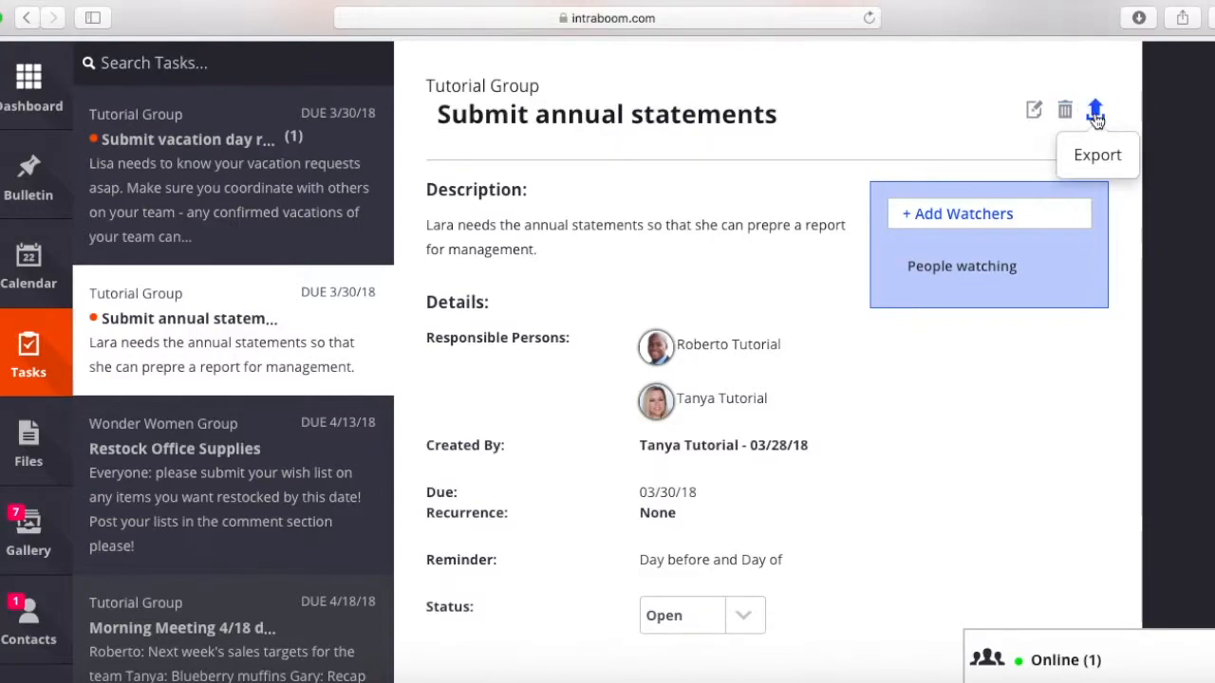
scroll(1096, 117, "up", 2)
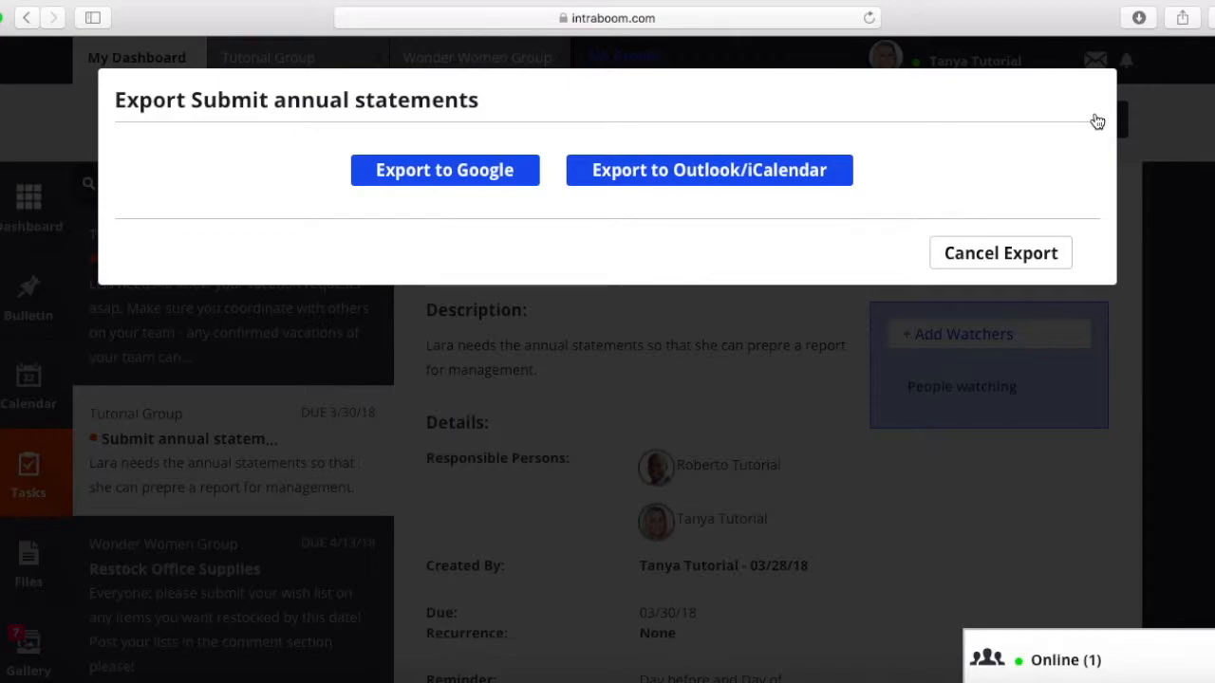
left_click(1031, 262)
scroll(884, 484, "down", 5)
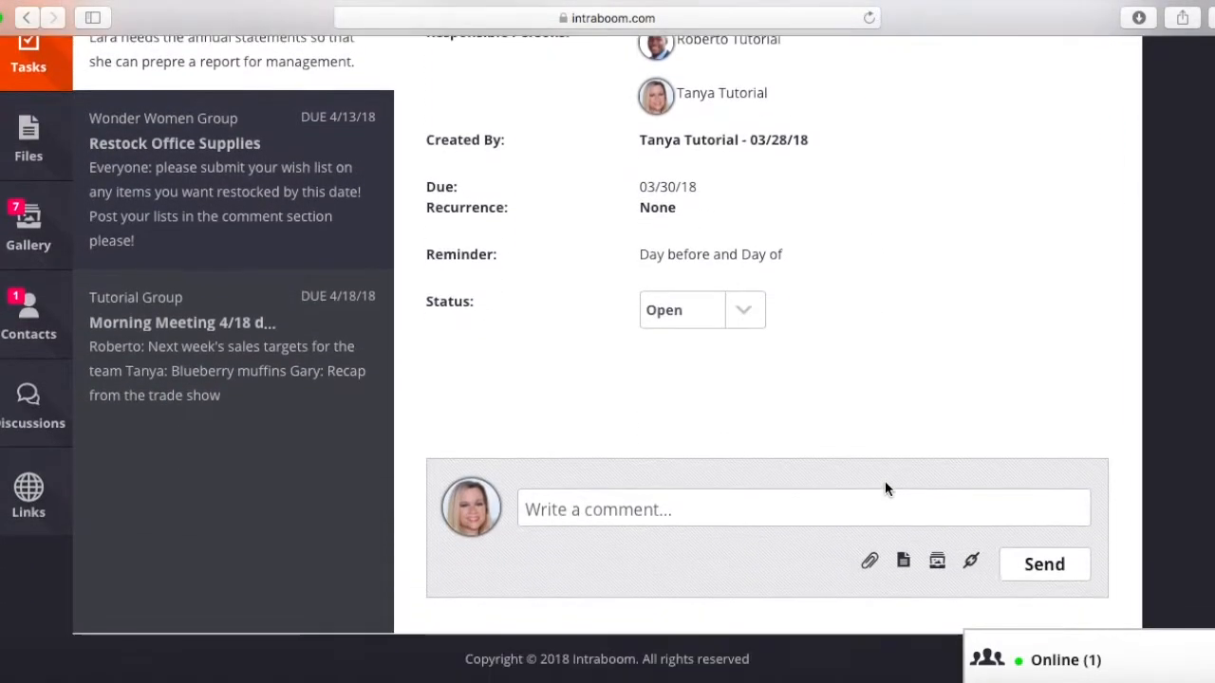
scroll(884, 480, "up", 3)
scroll(884, 481, "down", 3)
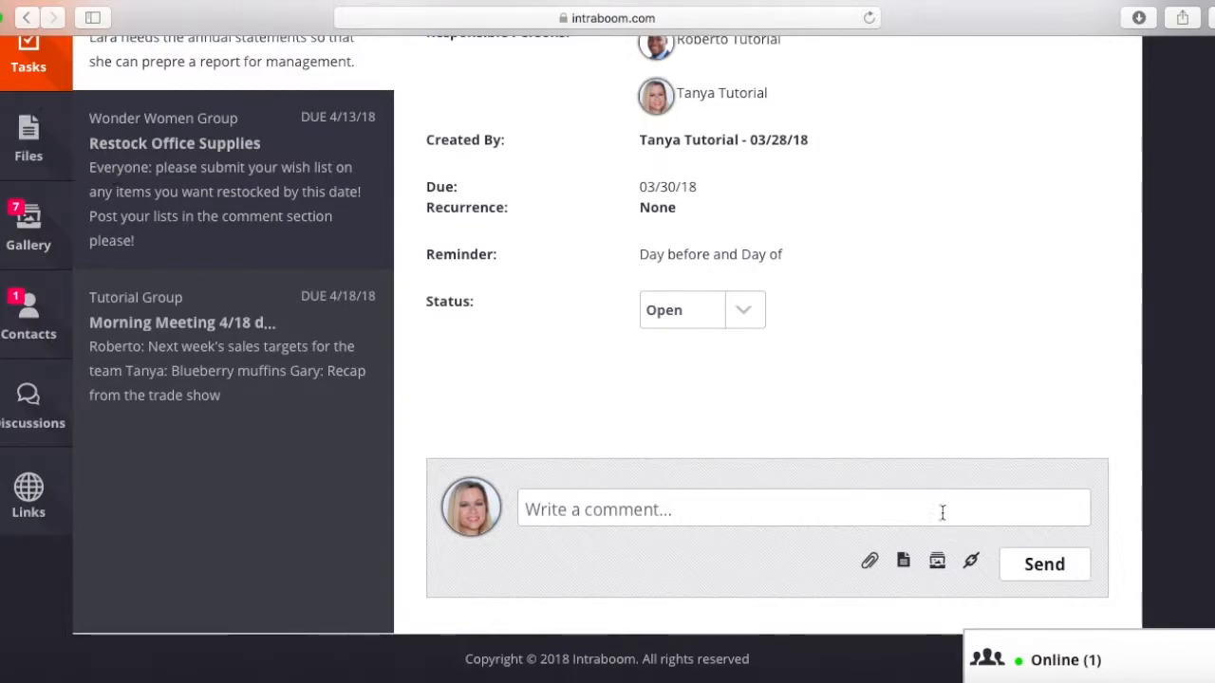
left_click(971, 564)
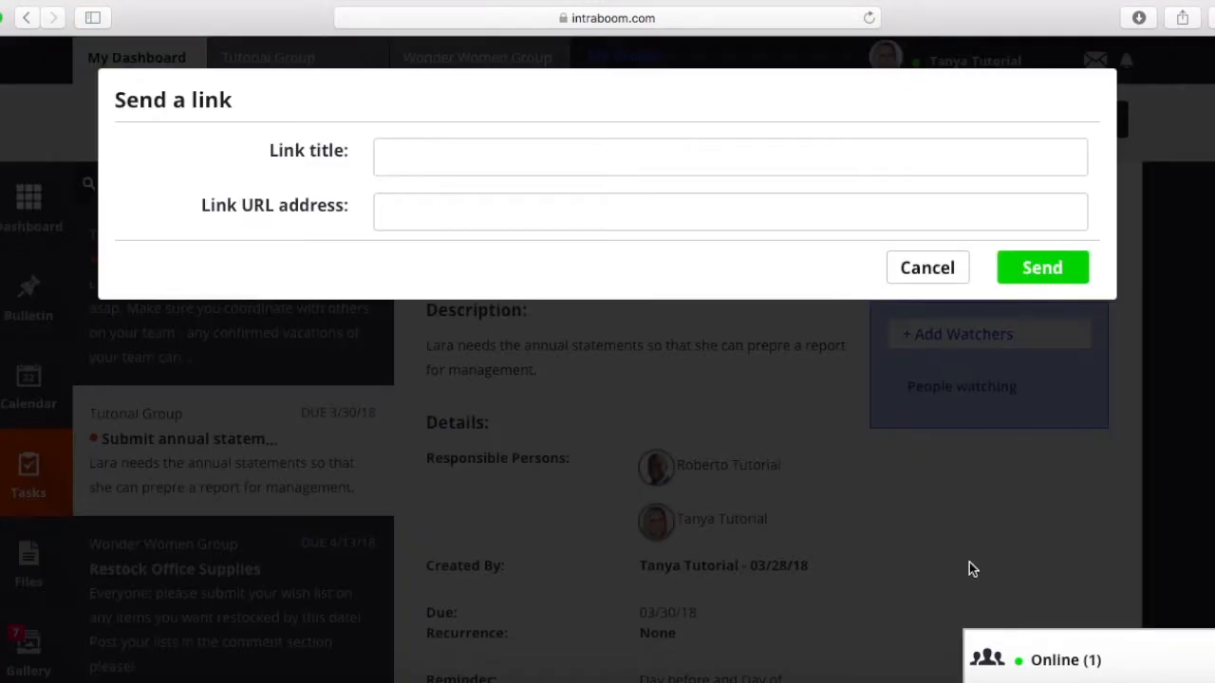
left_click(529, 161)
type("Corporate ")
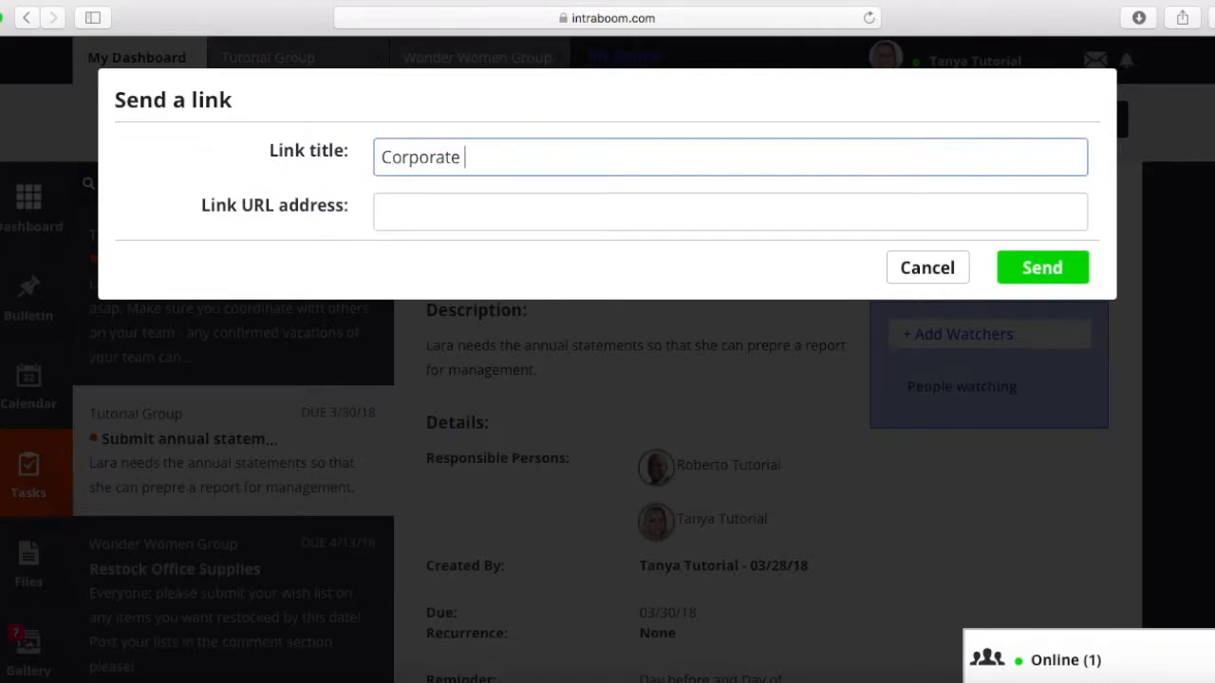
type("Summary")
left_click(431, 212)
type("www.summary.com")
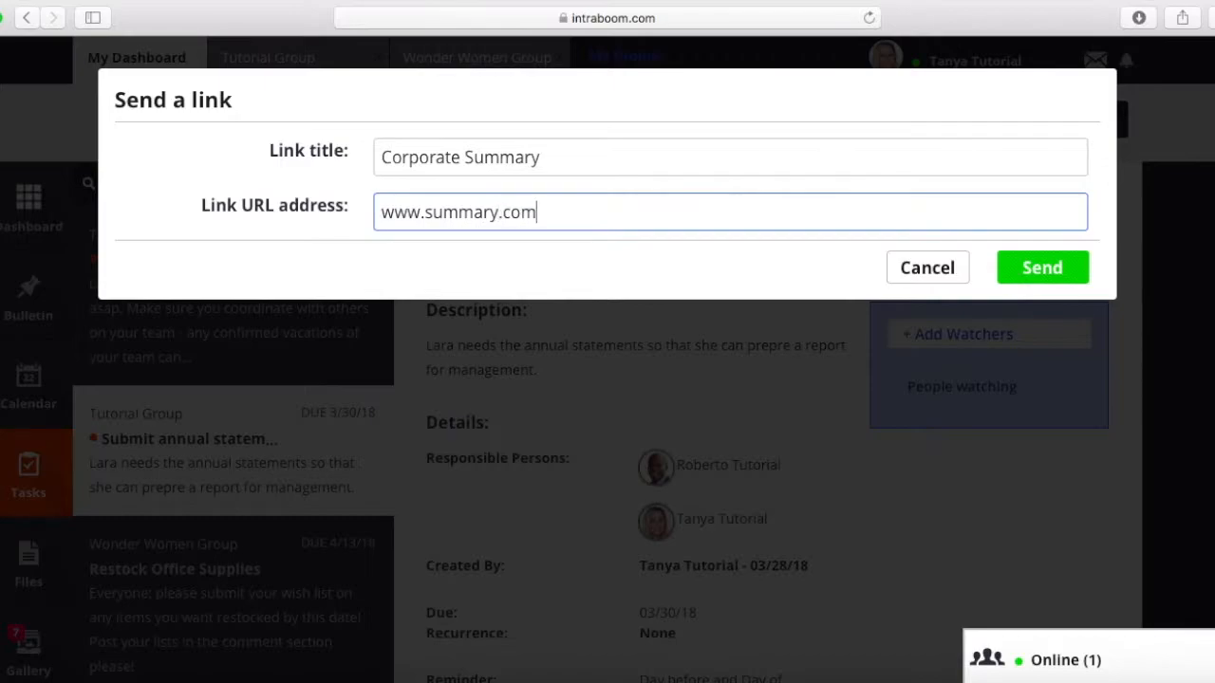
left_click(1071, 266)
Step: Review the posted link comment in the task's details and look through the other tasks in the list
scroll(797, 394, "down", 4)
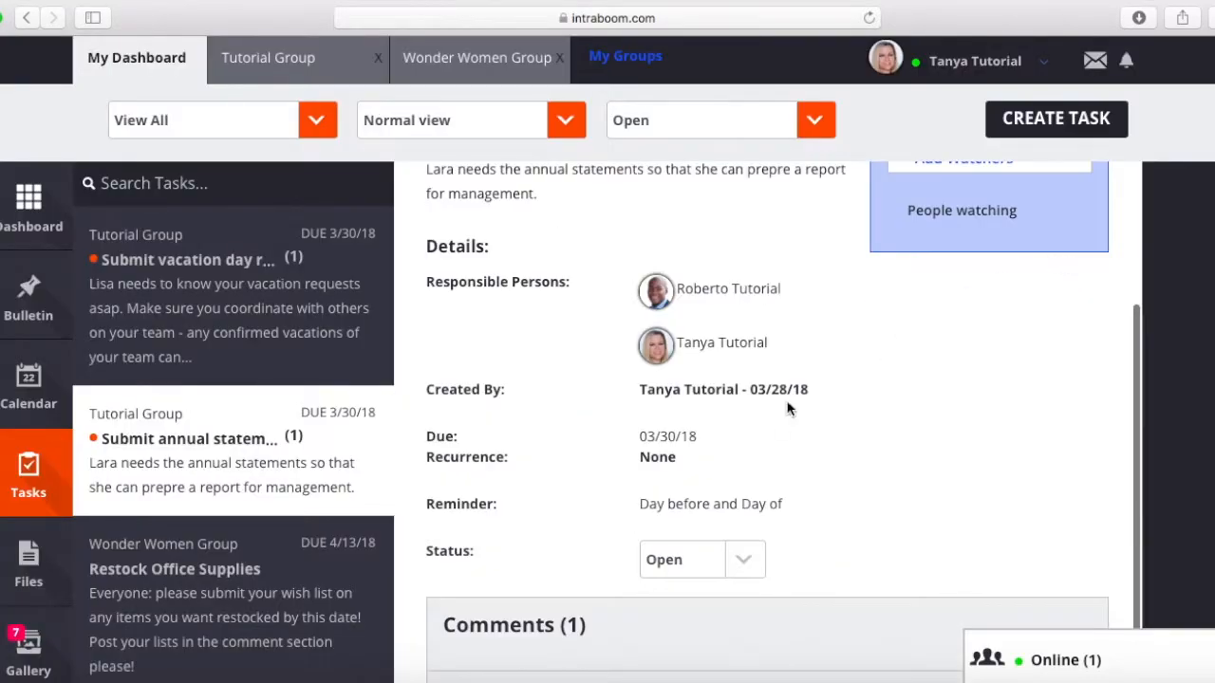
scroll(797, 394, "down", 6)
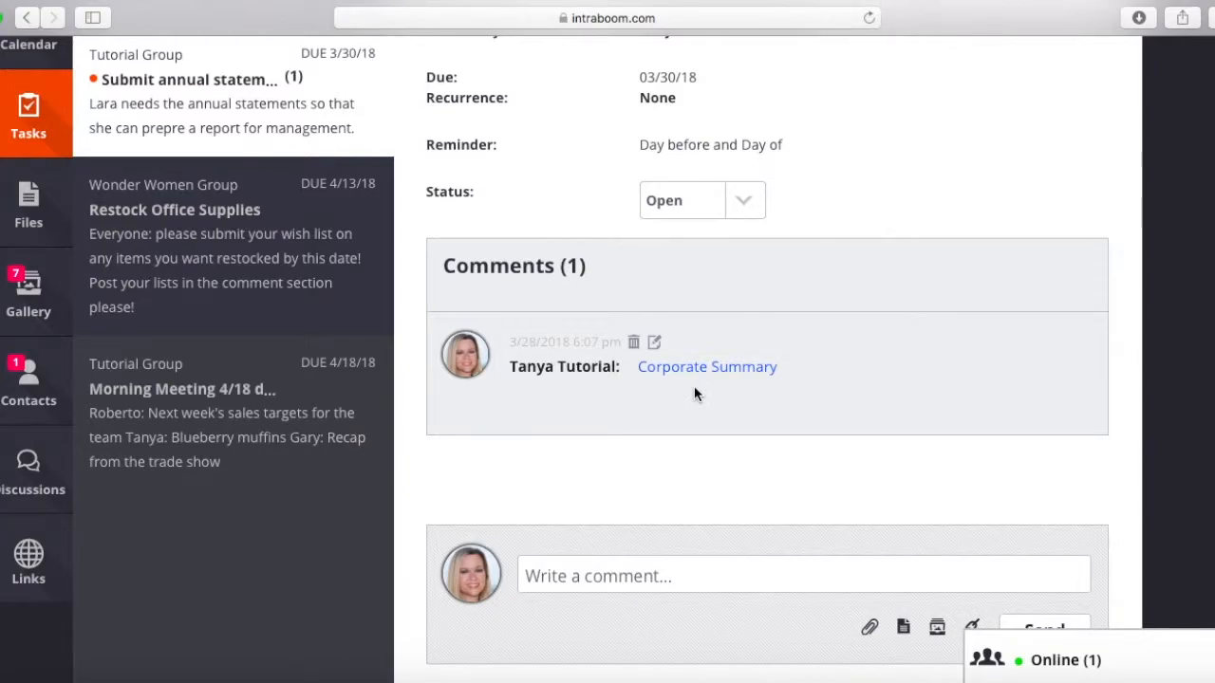
scroll(726, 456, "down", 2)
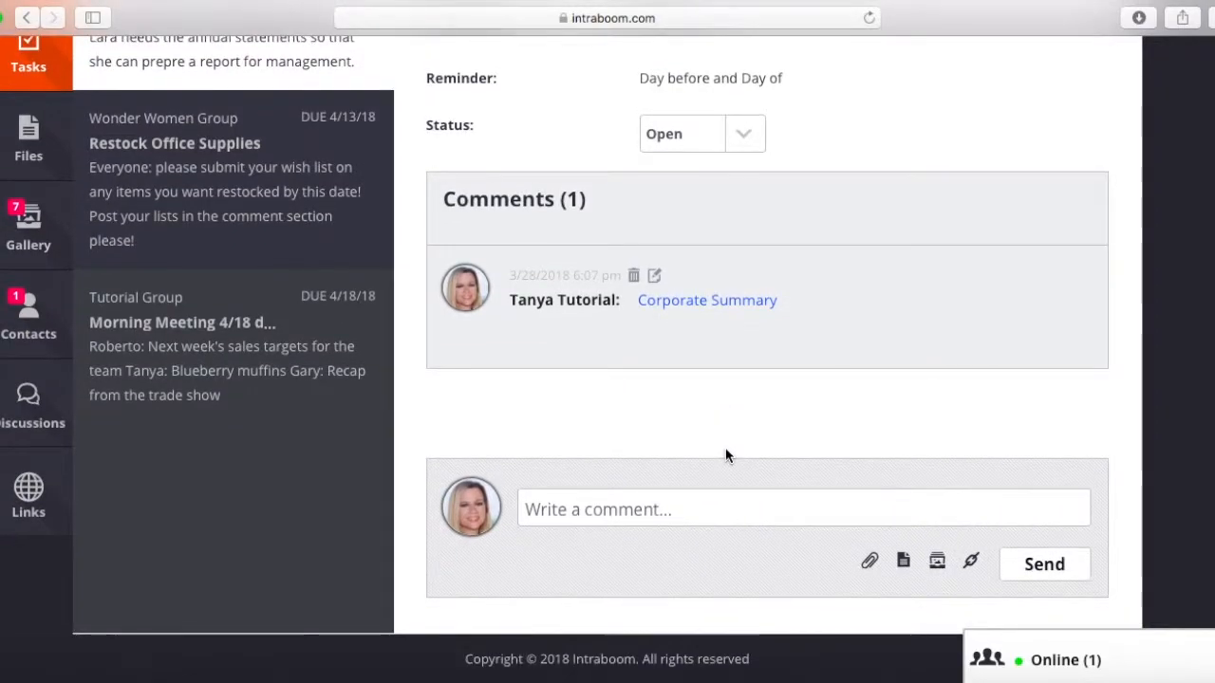
scroll(726, 456, "up", 10)
mouse_move(106, 678)
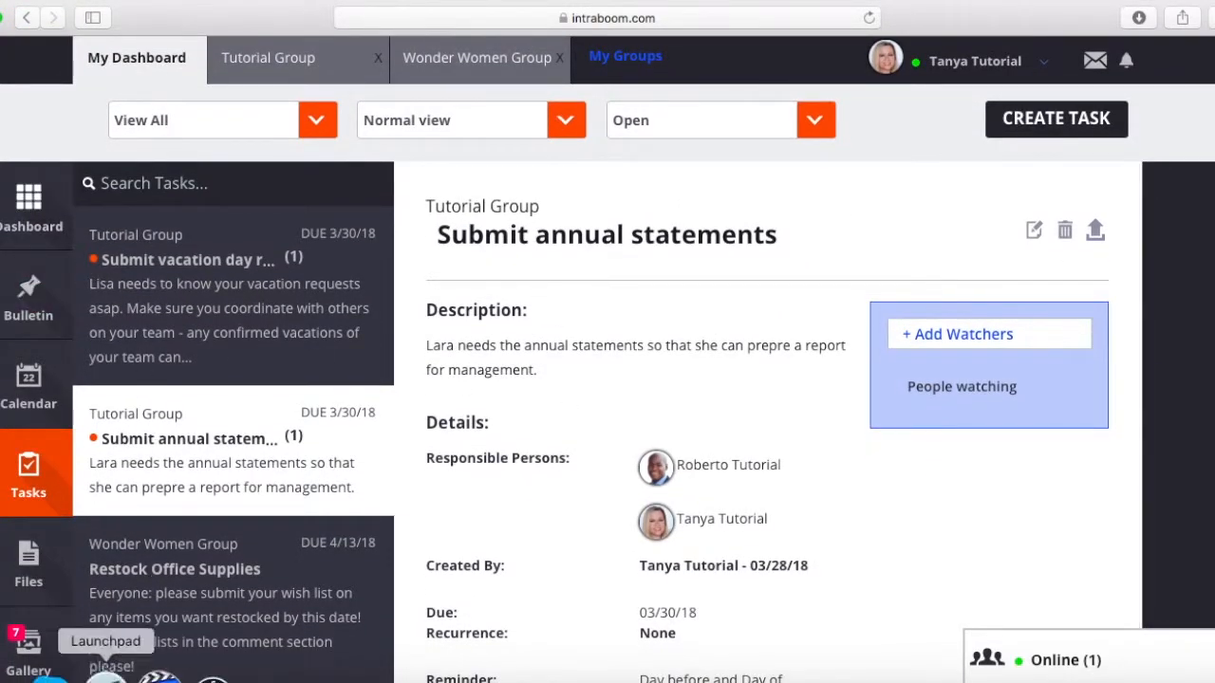
scroll(156, 472, "down", 4)
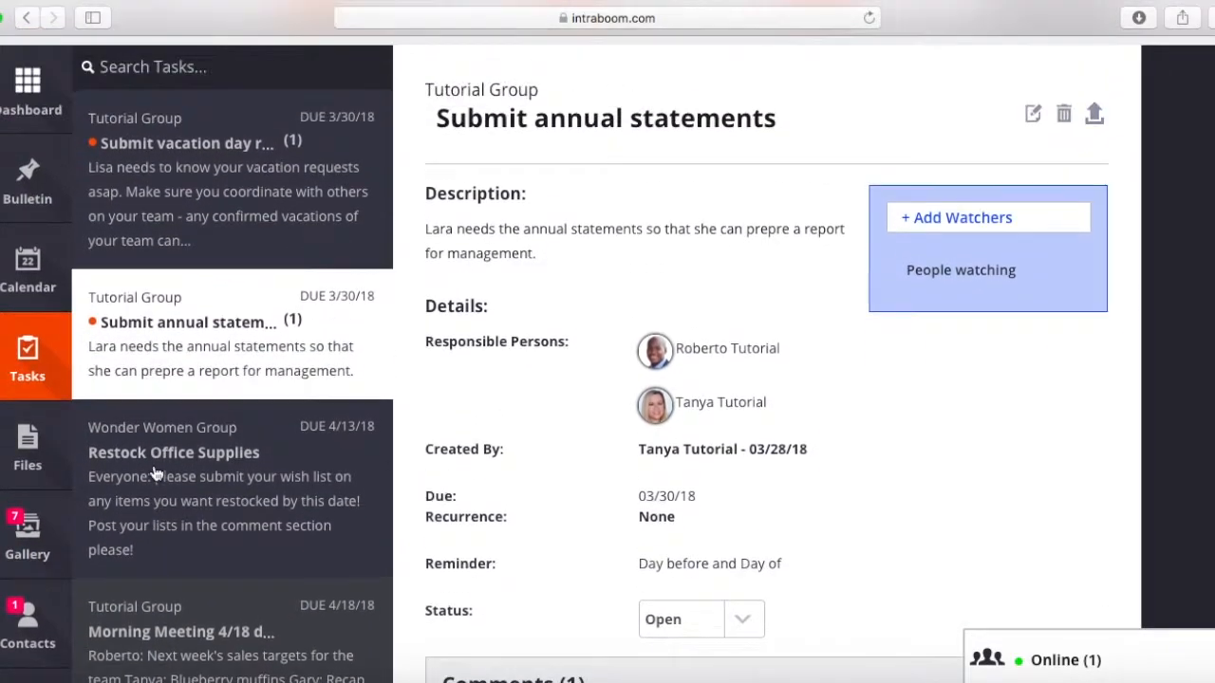
scroll(157, 471, "up", 4)
scroll(157, 471, "down", 8)
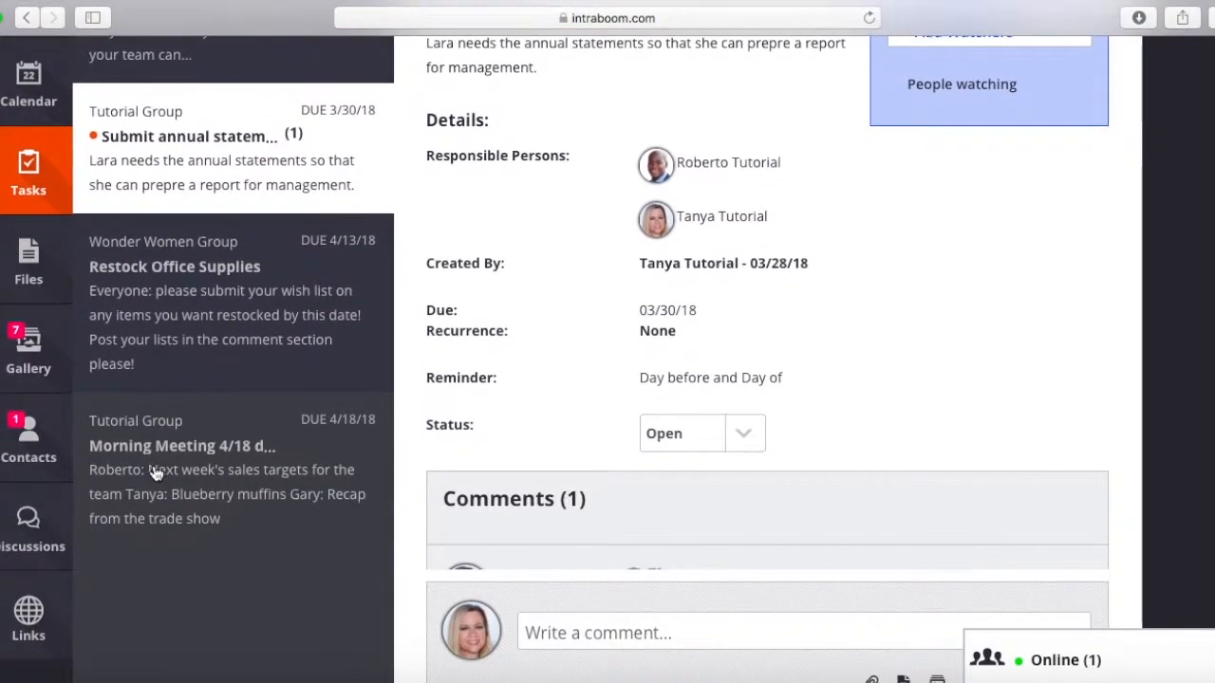
scroll(155, 473, "down", 2)
scroll(151, 472, "up", 8)
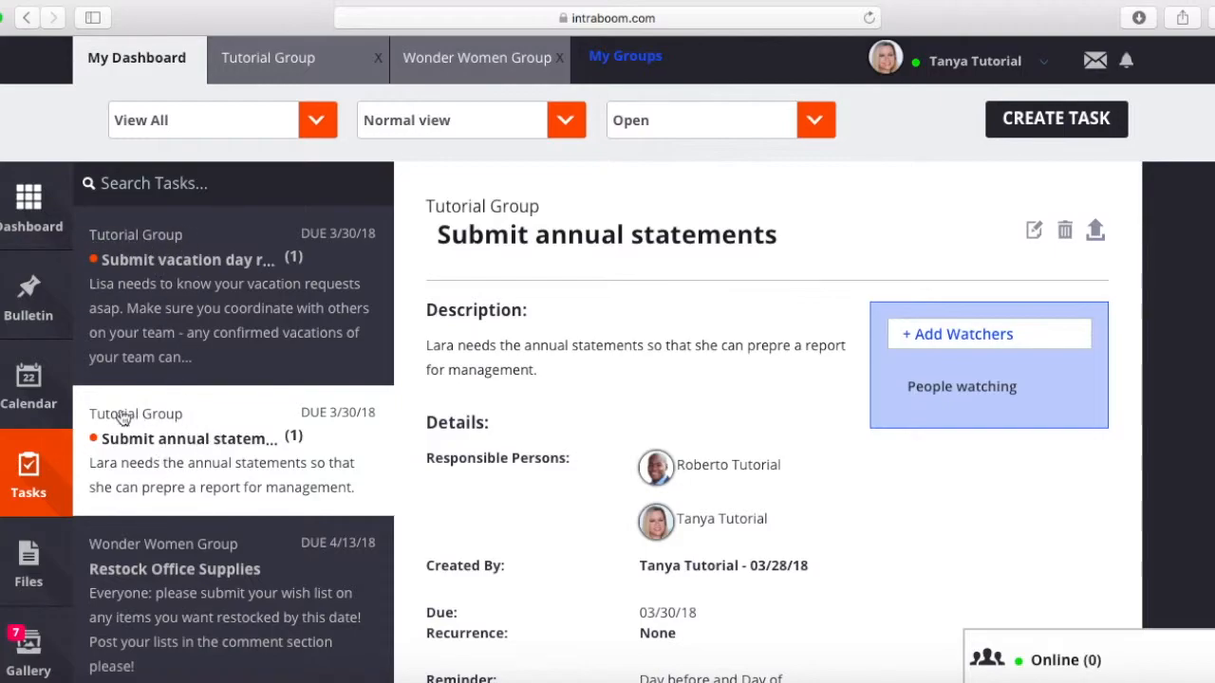
Step: Filter the task list by person and select the other group member
left_click(319, 124)
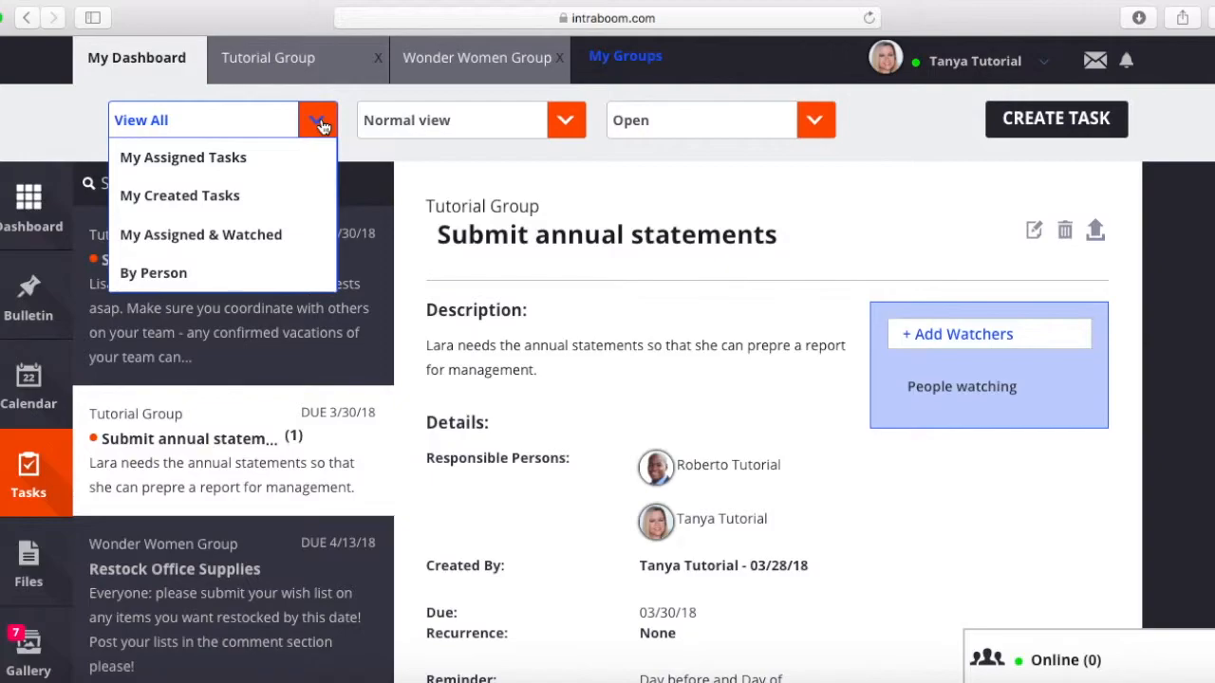
left_click(290, 263)
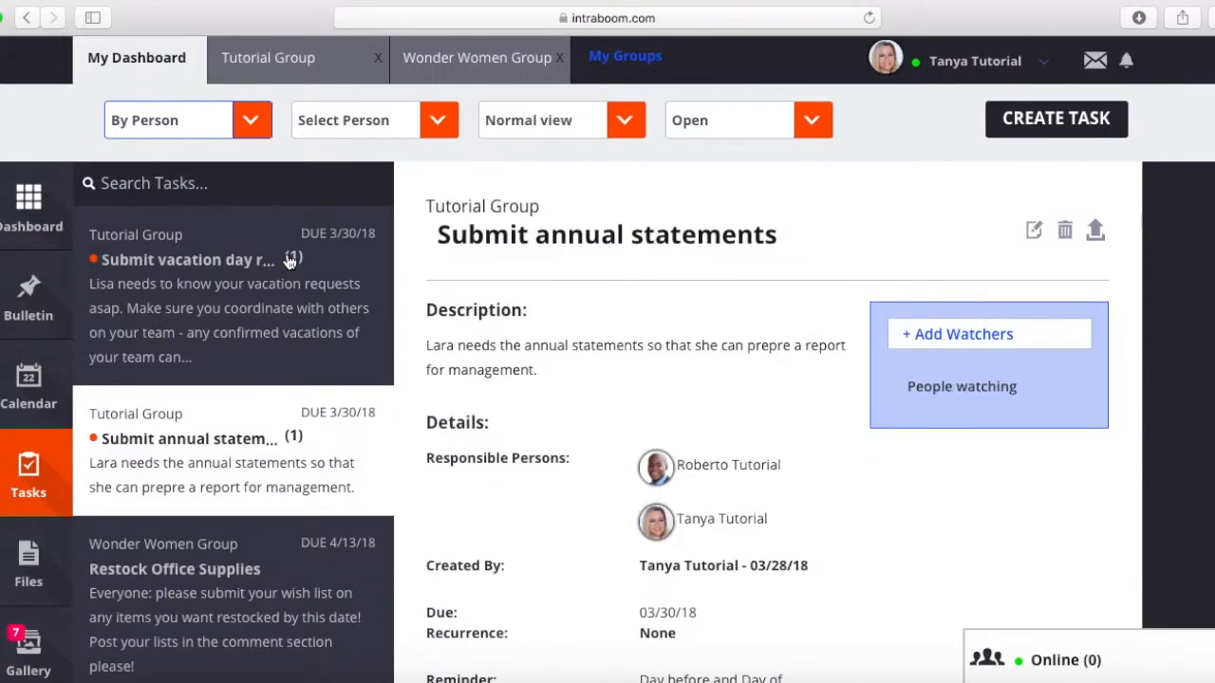
left_click(427, 133)
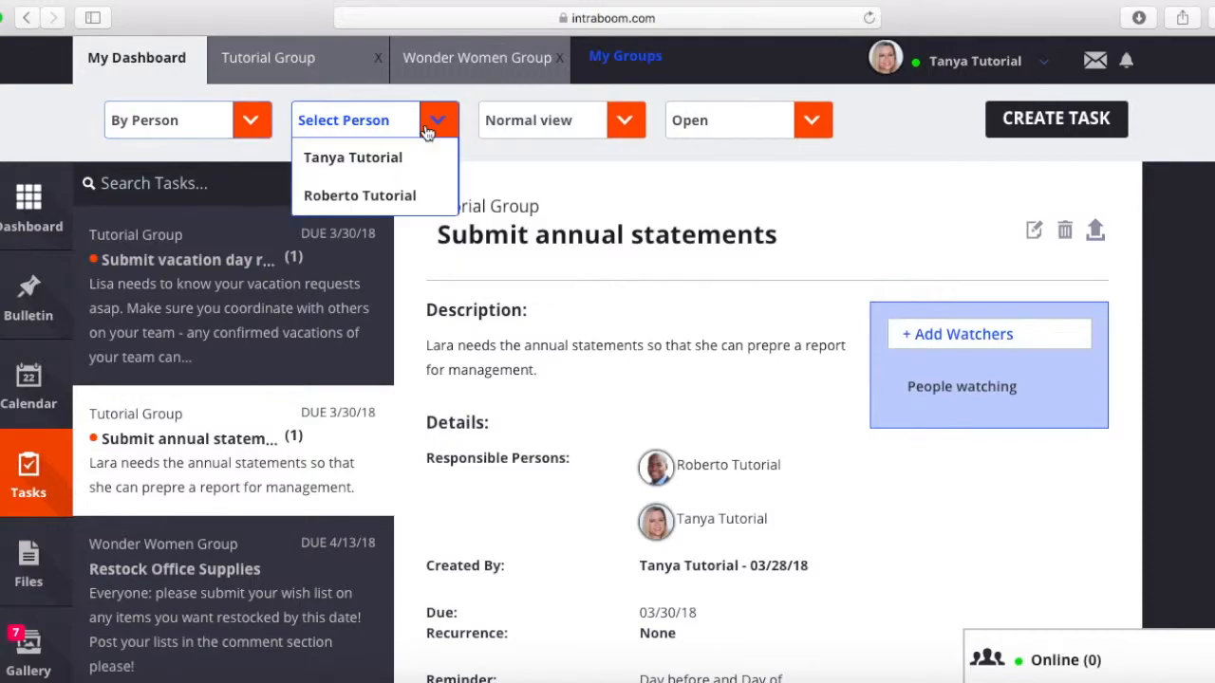
left_click(427, 194)
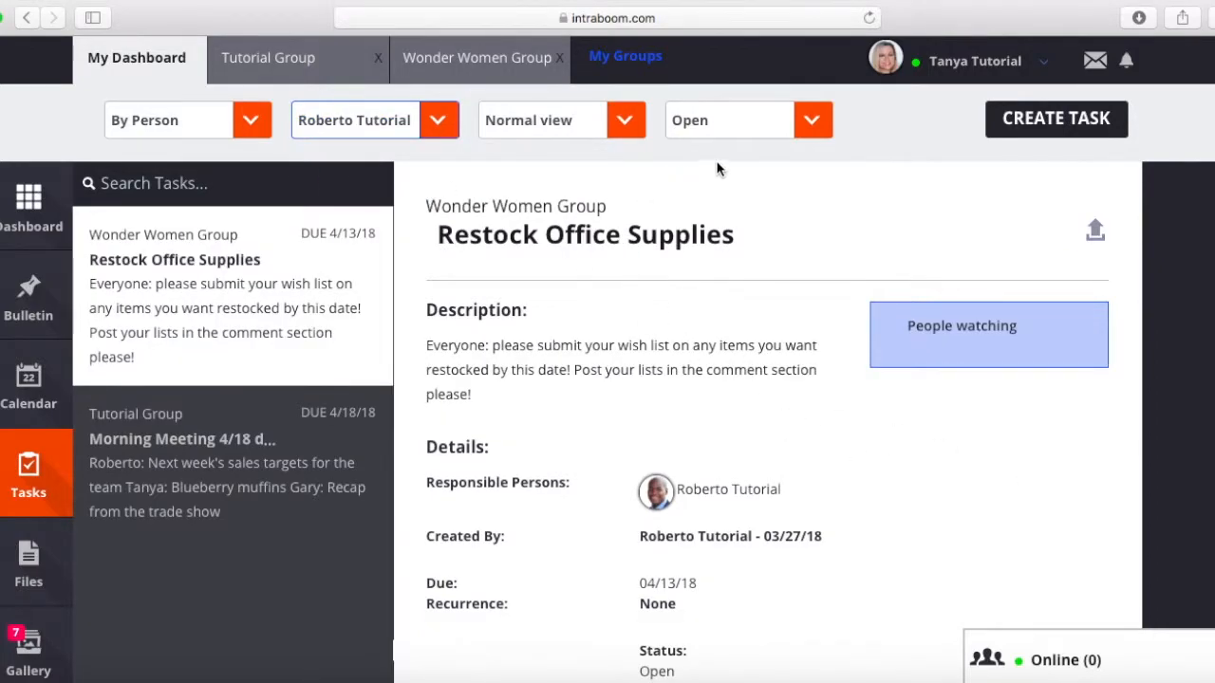
Step: Switch the task list to Condensed view and open the choices of the Open status filter
left_click(550, 122)
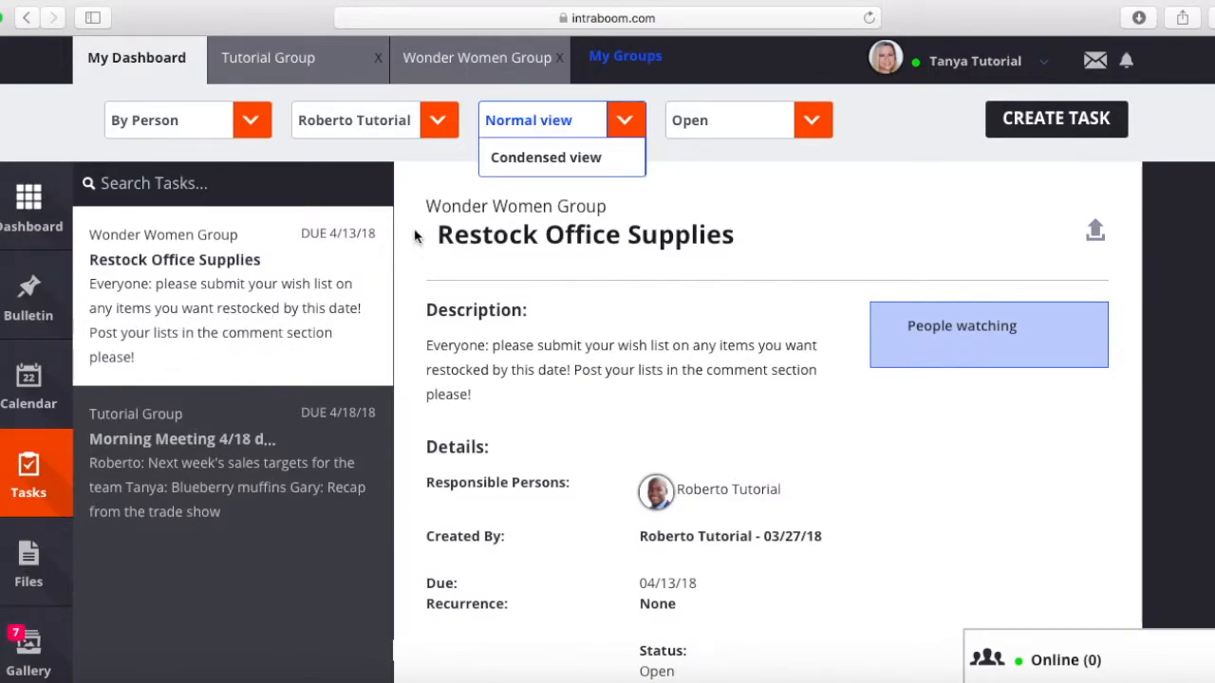
left_click(510, 176)
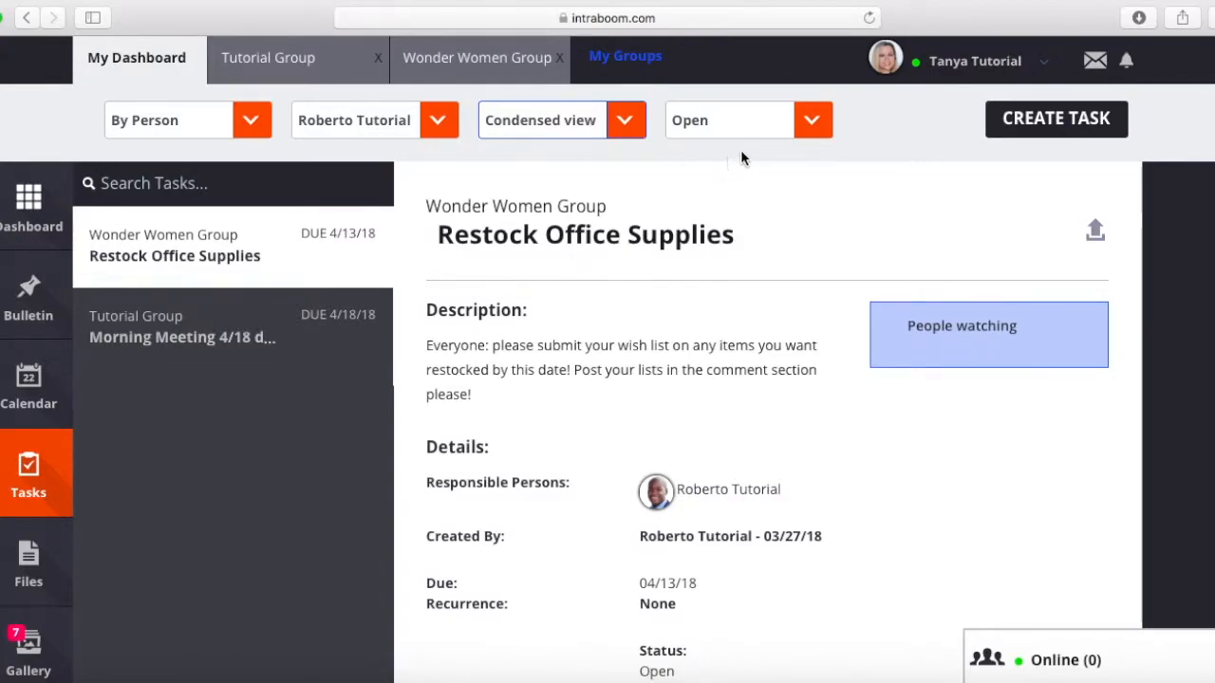
left_click(799, 135)
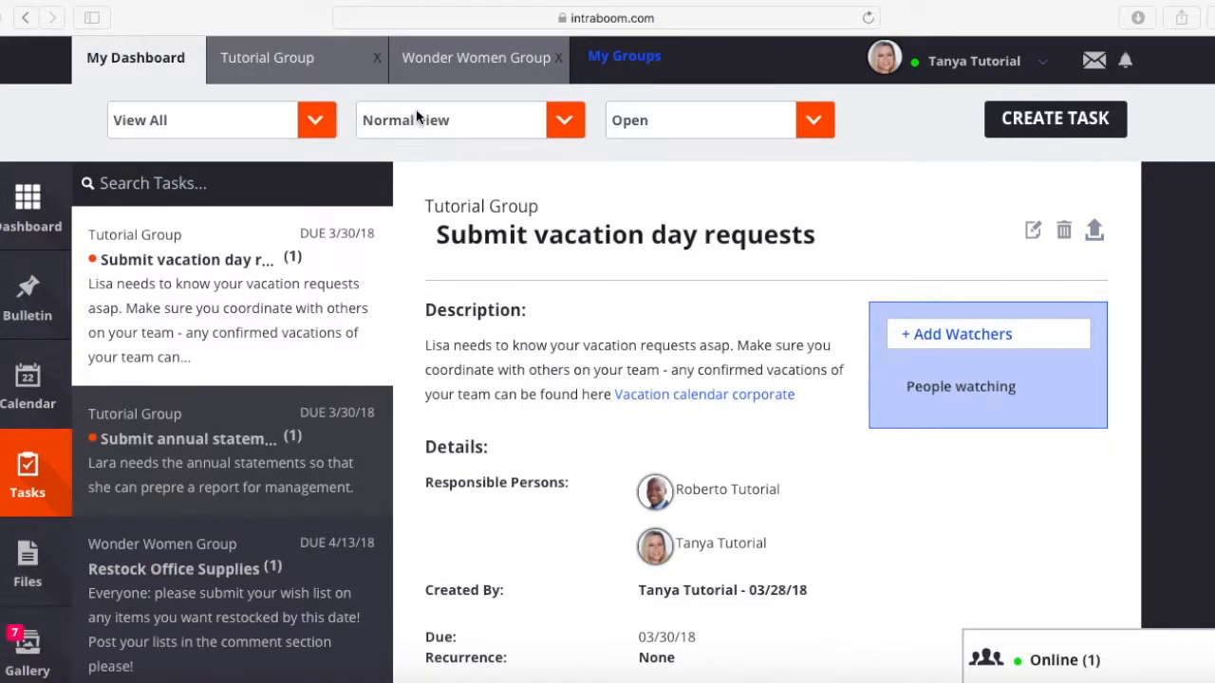
Step: Switch to the Tutorial Group and open its own task list
left_click(289, 56)
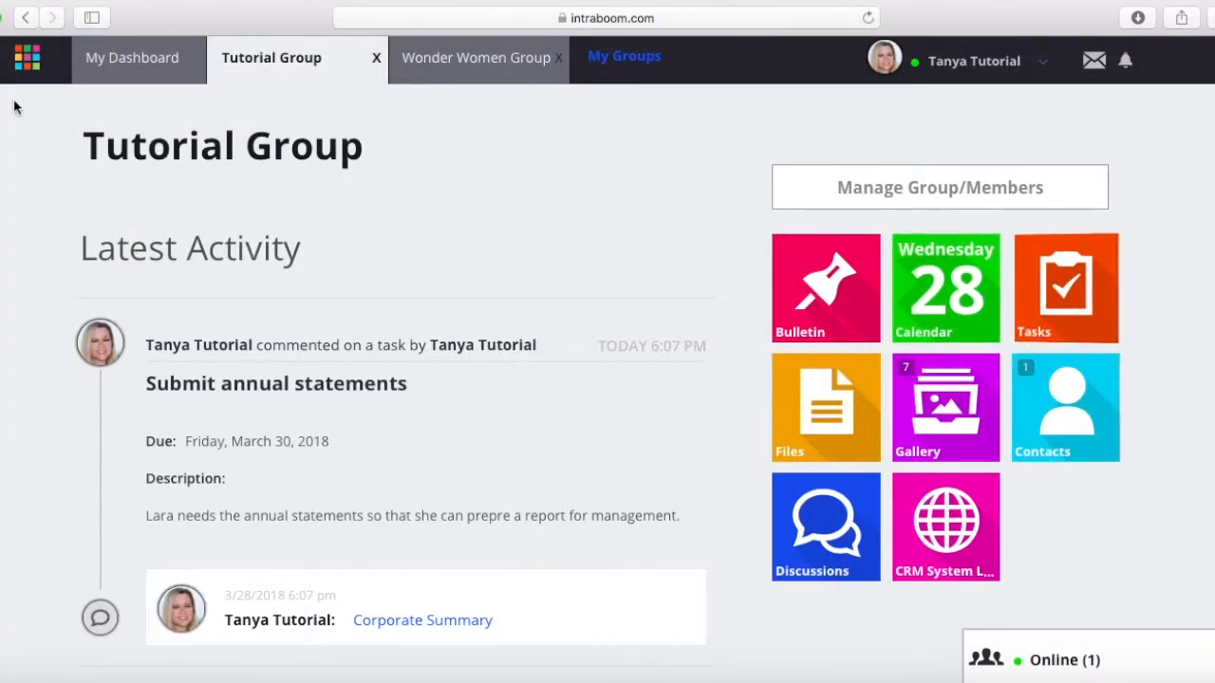
mouse_move(30, 190)
left_click(34, 324)
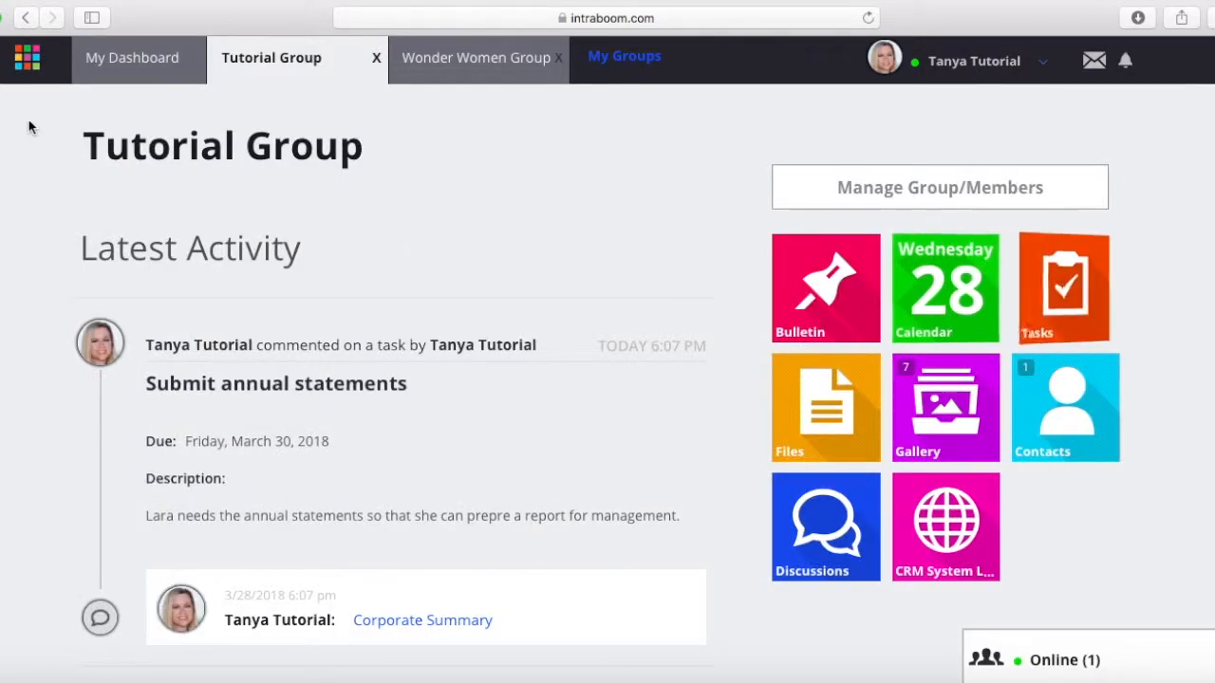
mouse_move(29, 82)
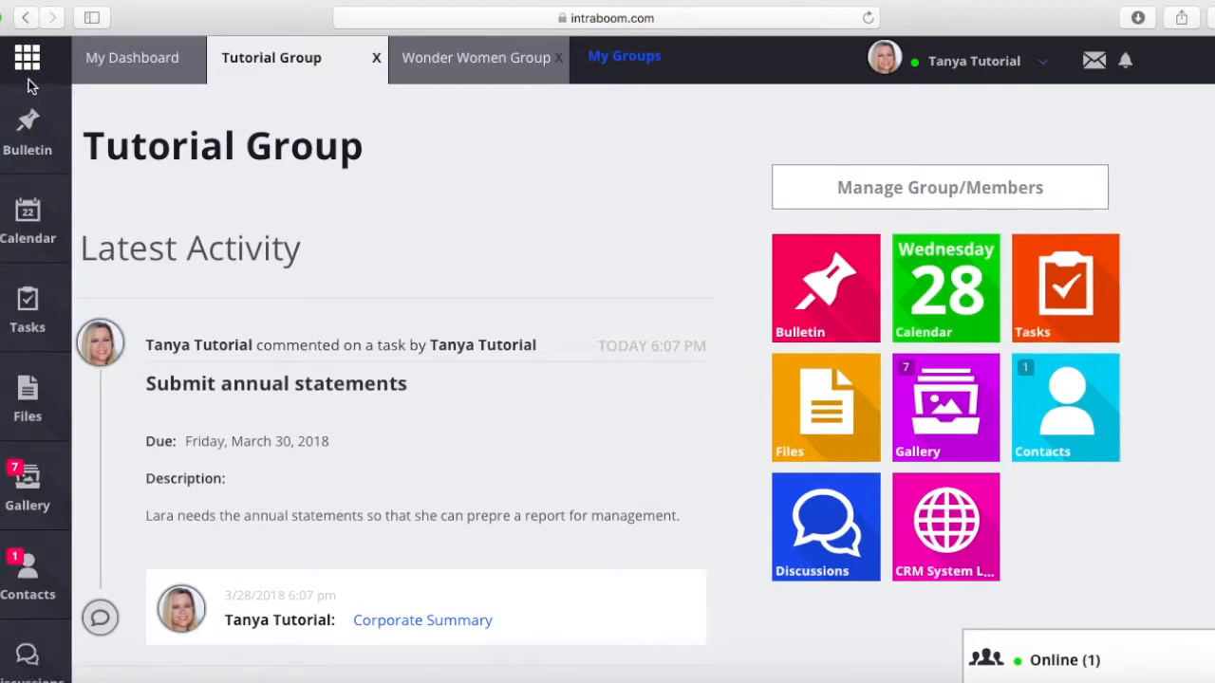
left_click(31, 325)
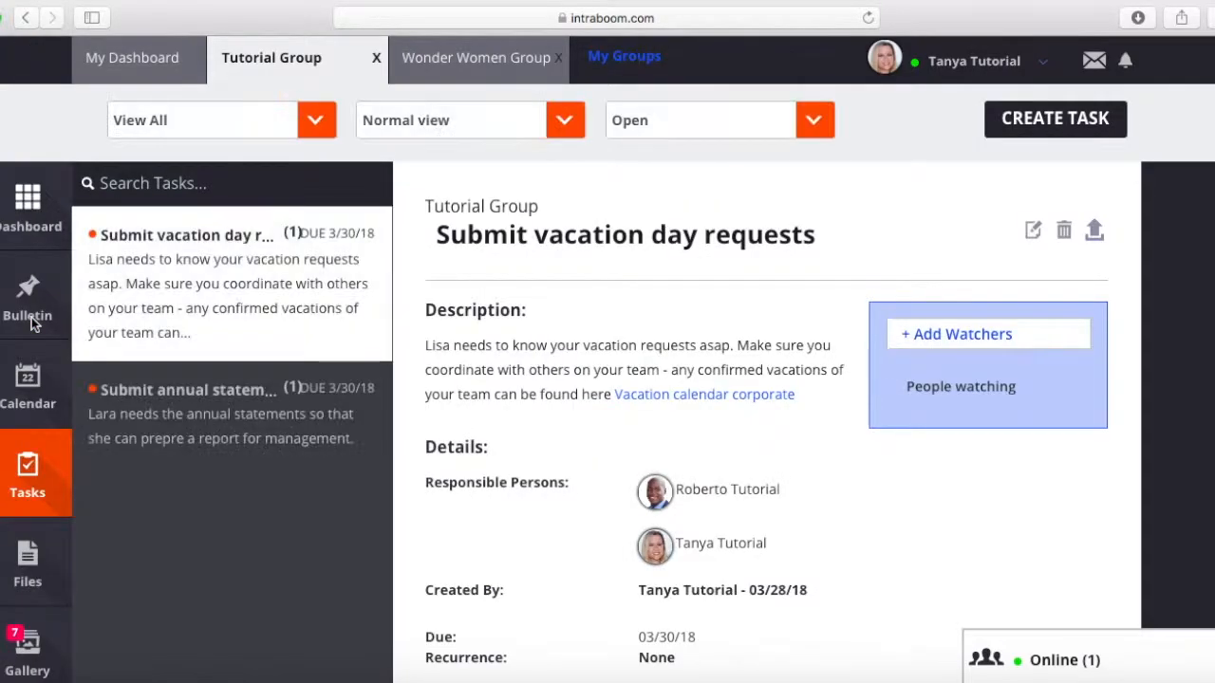